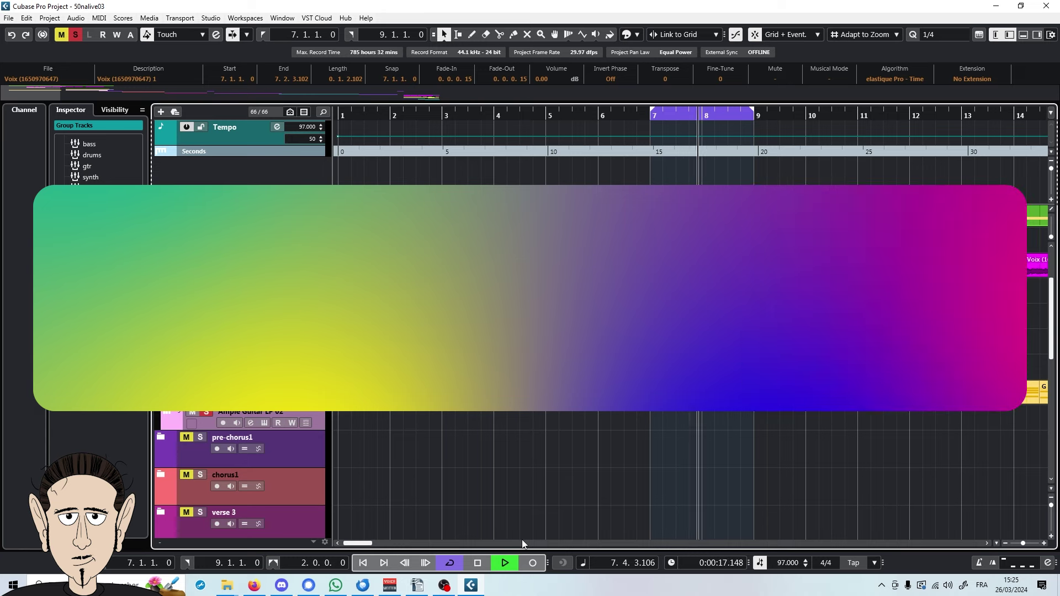
Step: Stop playback, add a chord track to the project and mute it
left_click(478, 563)
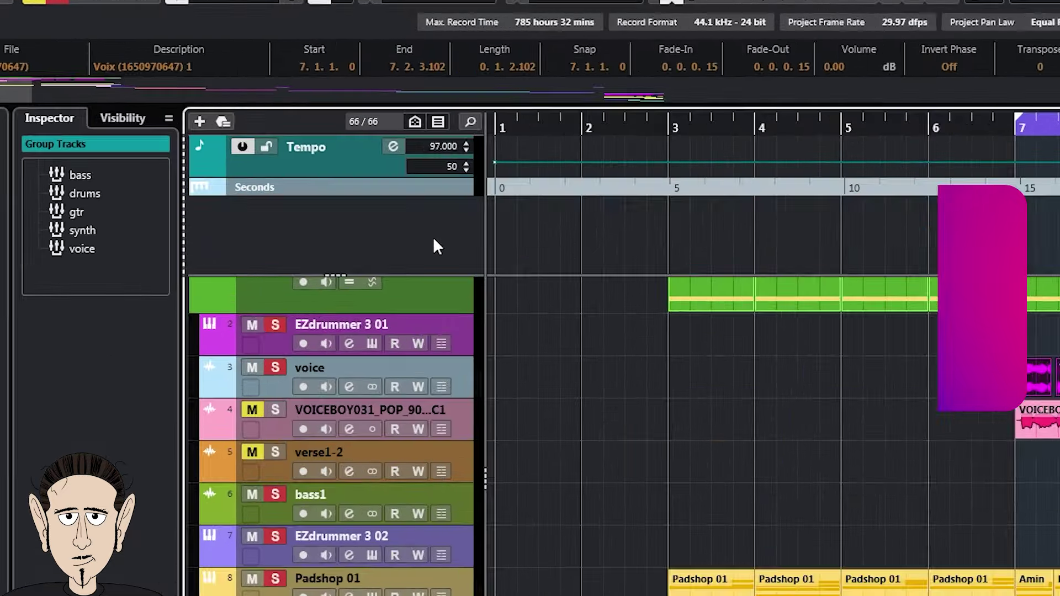
right_click(300, 178)
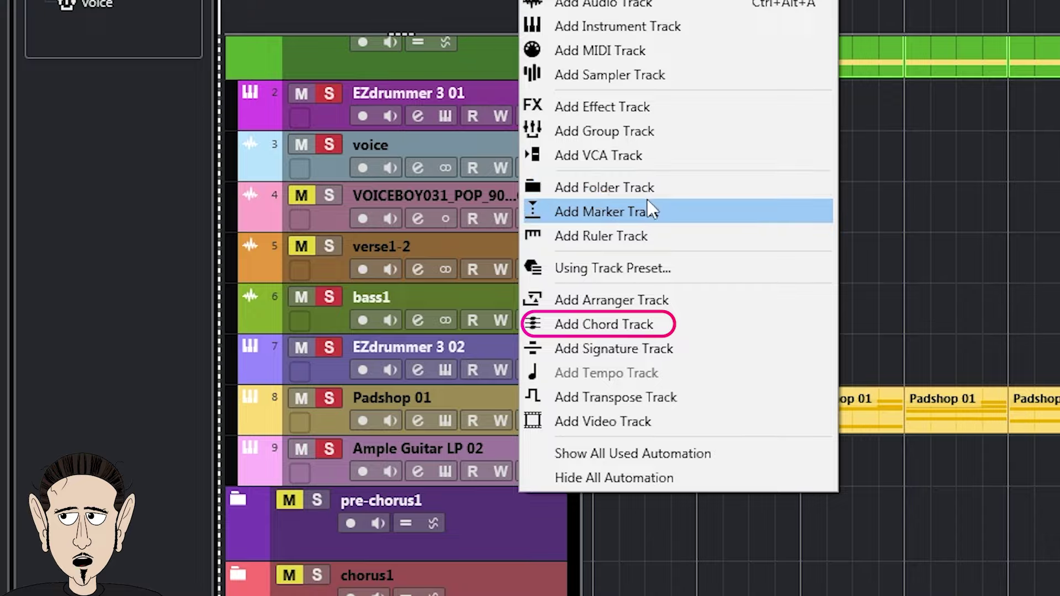
left_click(632, 324)
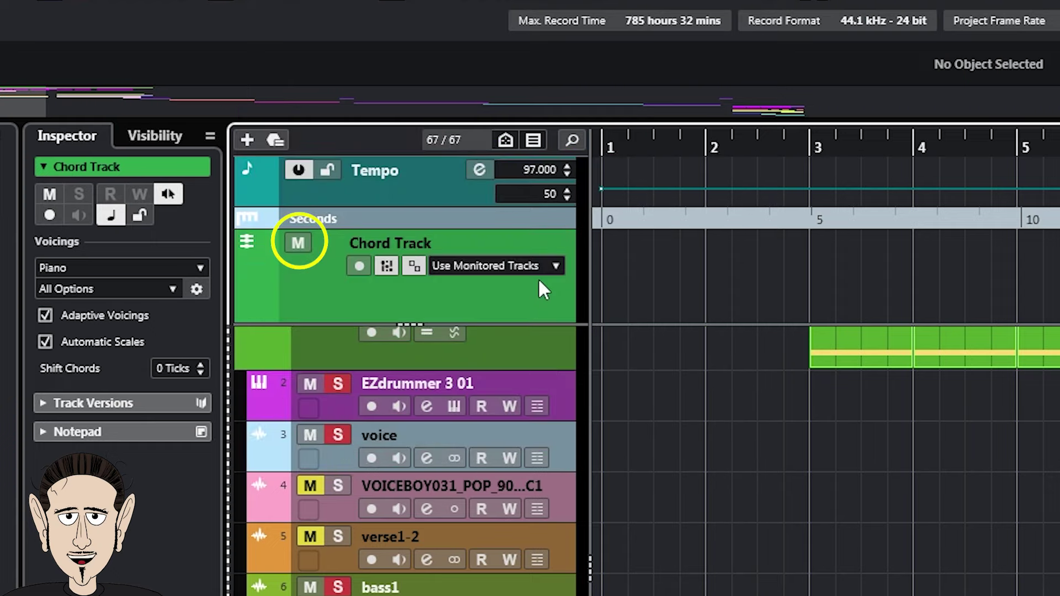
left_click(299, 243)
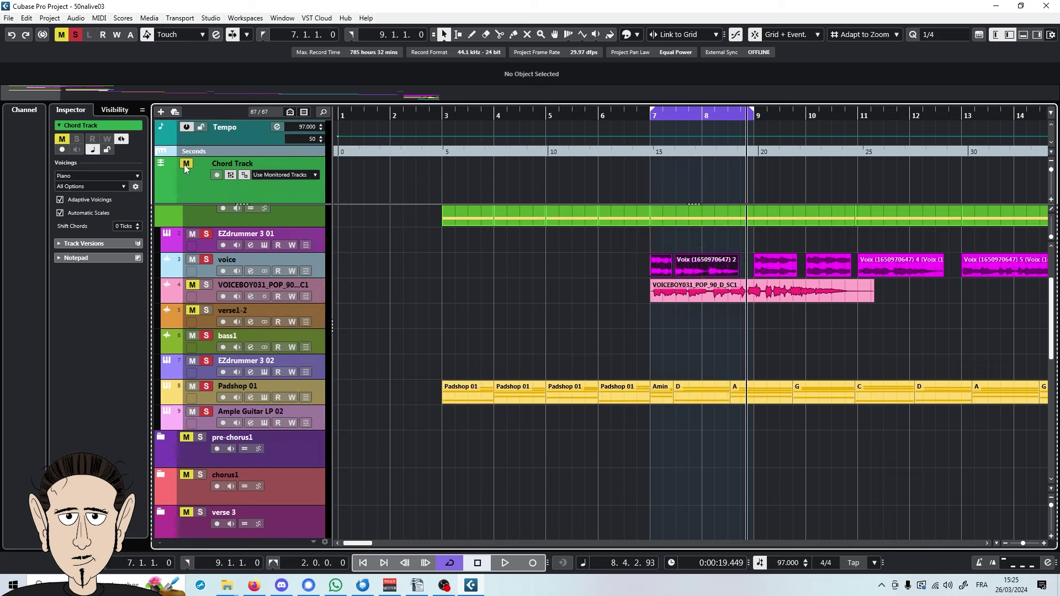
Step: Place the A, C and Bmin chord pads in sequence on the chord track, starting at bar 7
left_click(429, 543)
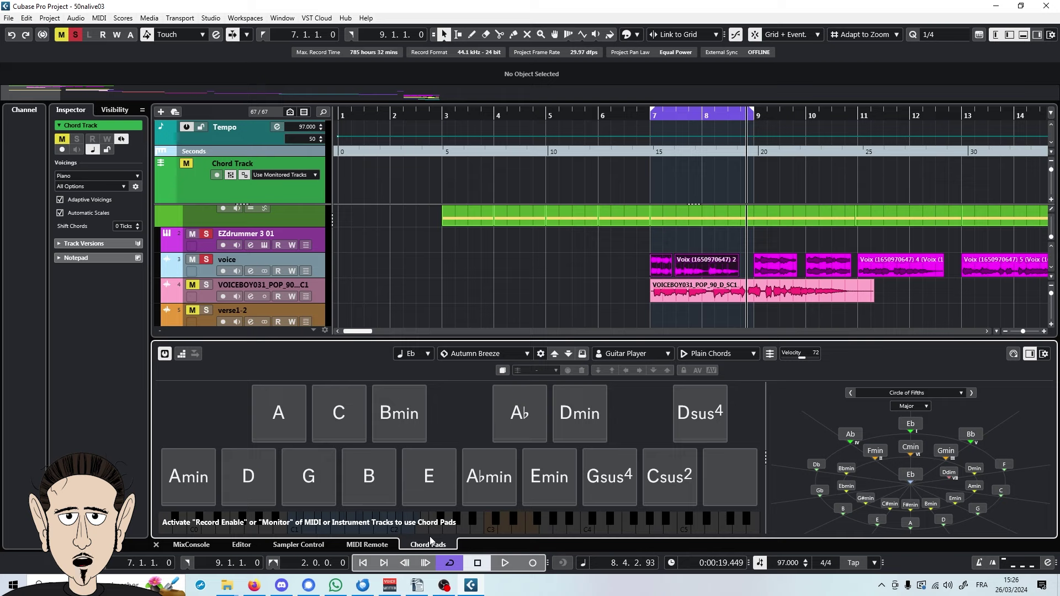
left_click_drag(278, 413, 666, 182)
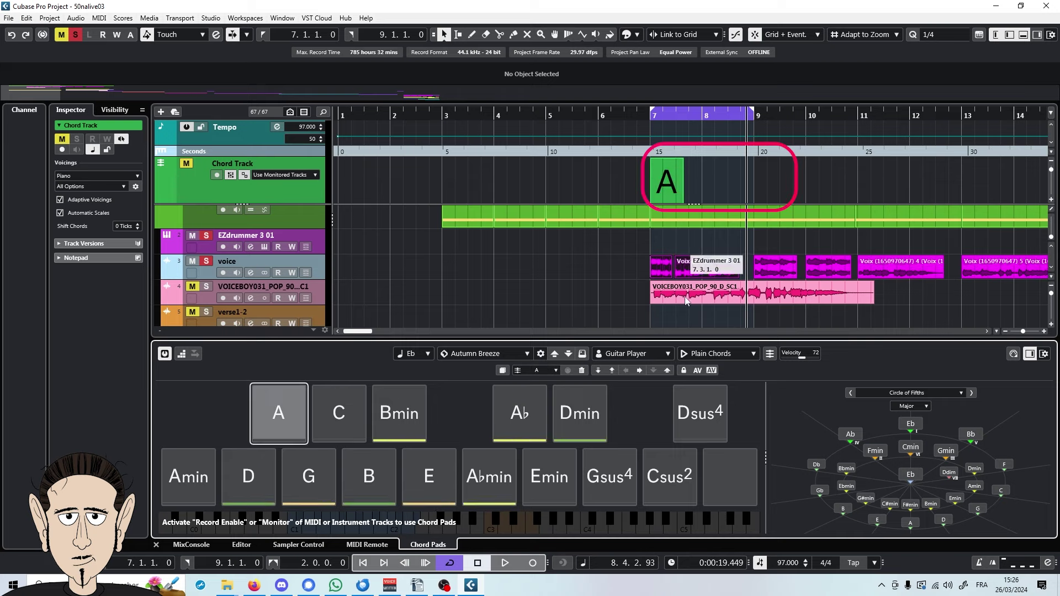
left_click_drag(347, 417, 707, 175)
left_click_drag(398, 414, 746, 184)
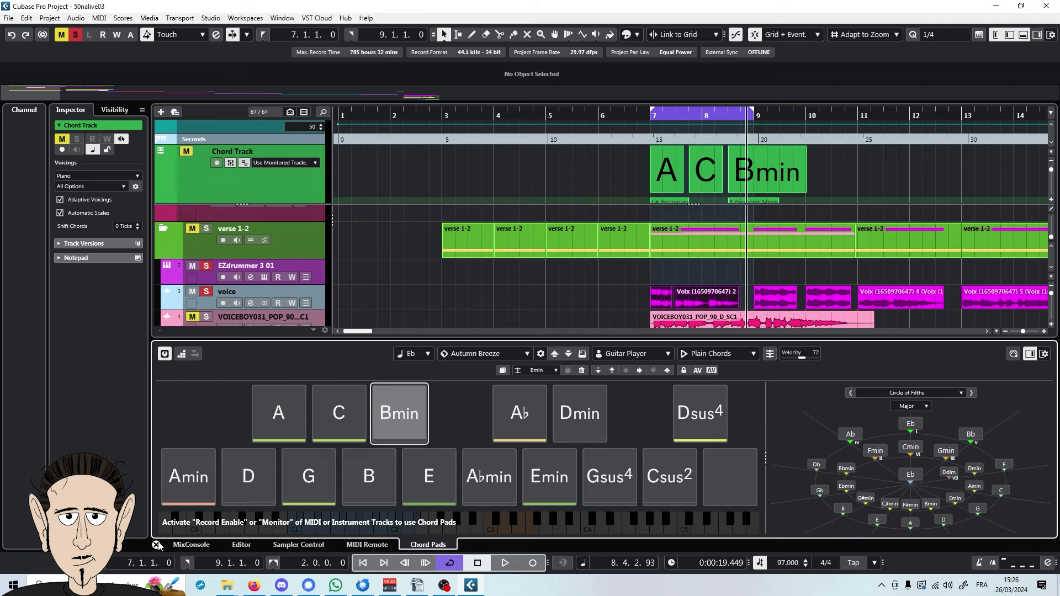
left_click(156, 544)
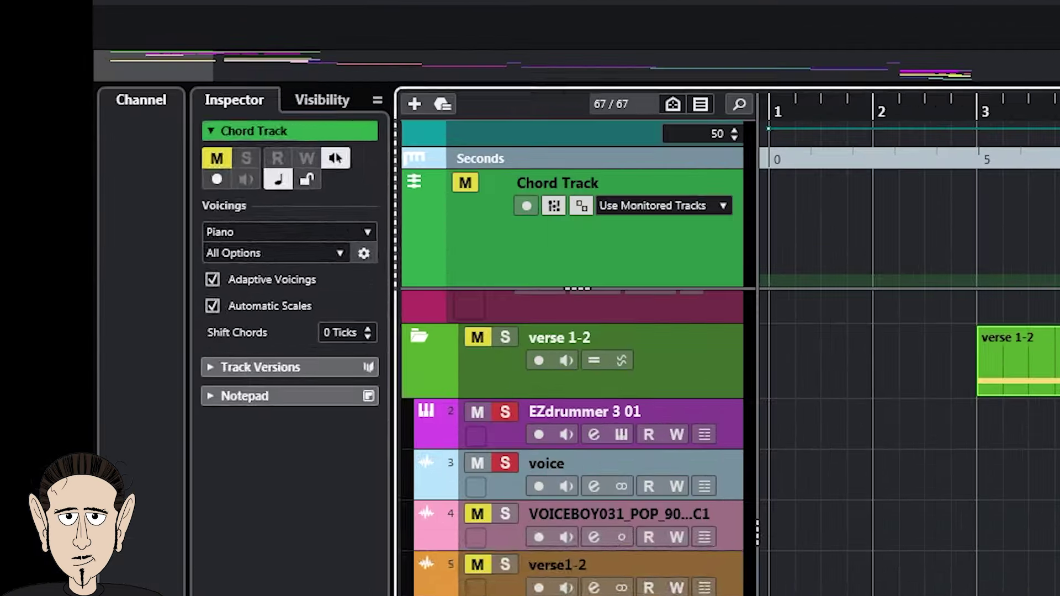
Step: Enable VariAudio editing for the first voice event and quantize its pitches to the chord track's scale
double_click(663, 295)
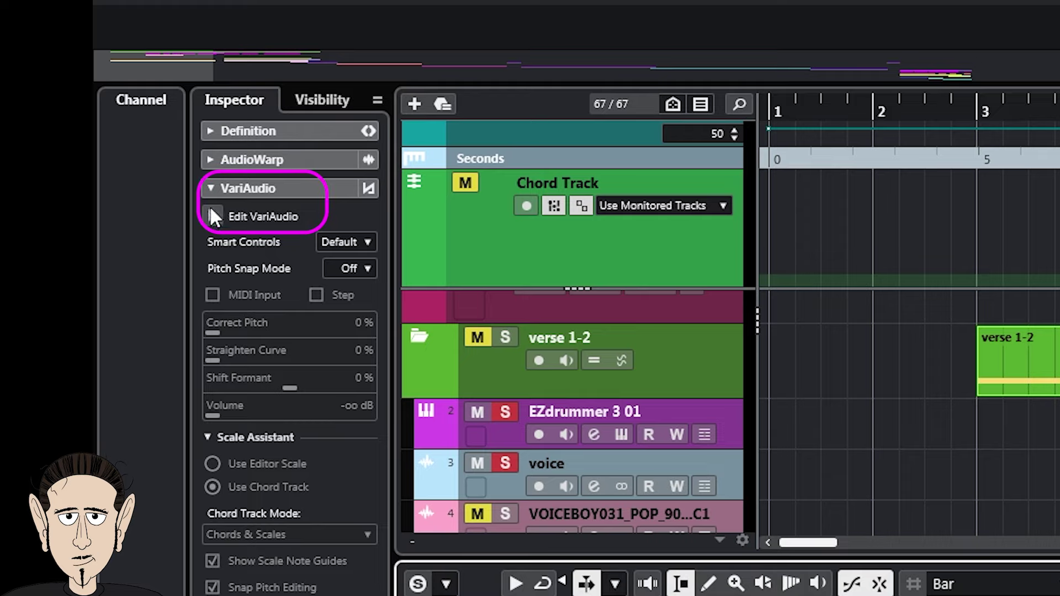
left_click(212, 212)
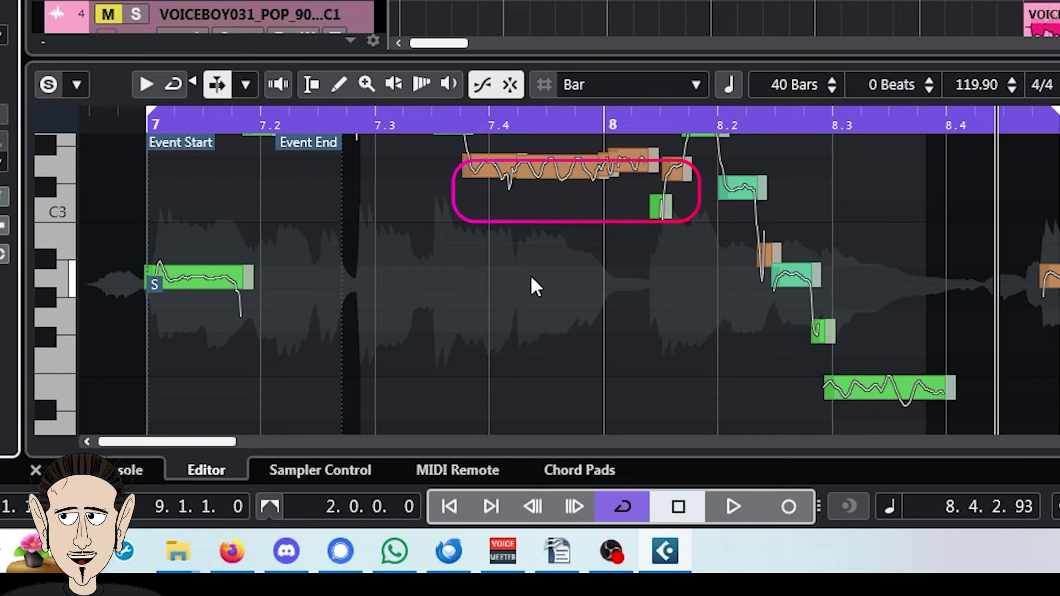
left_click(557, 171)
scroll(545, 279, "up", 3)
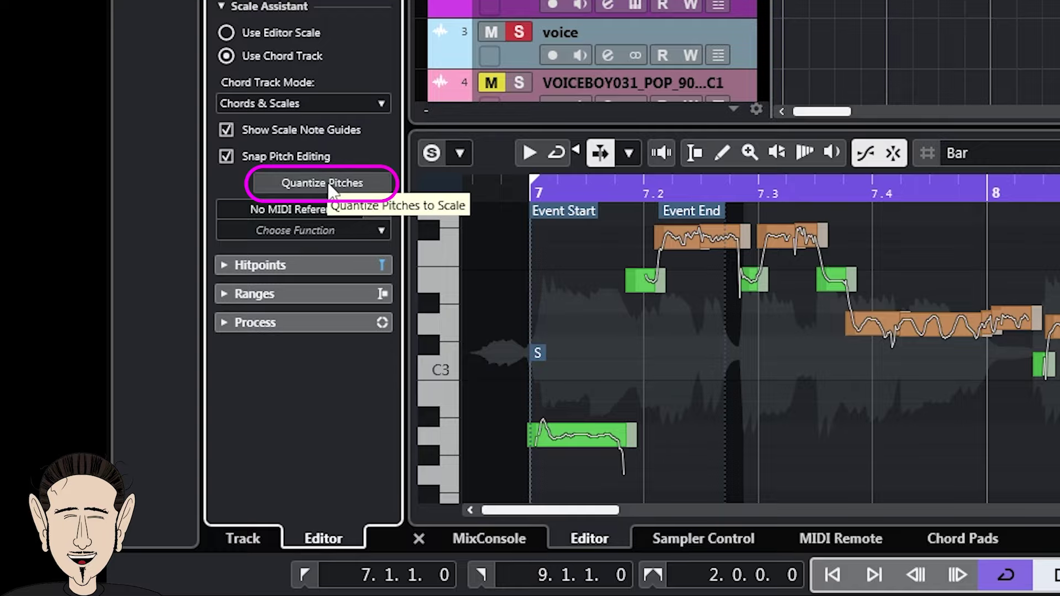
left_click(328, 184)
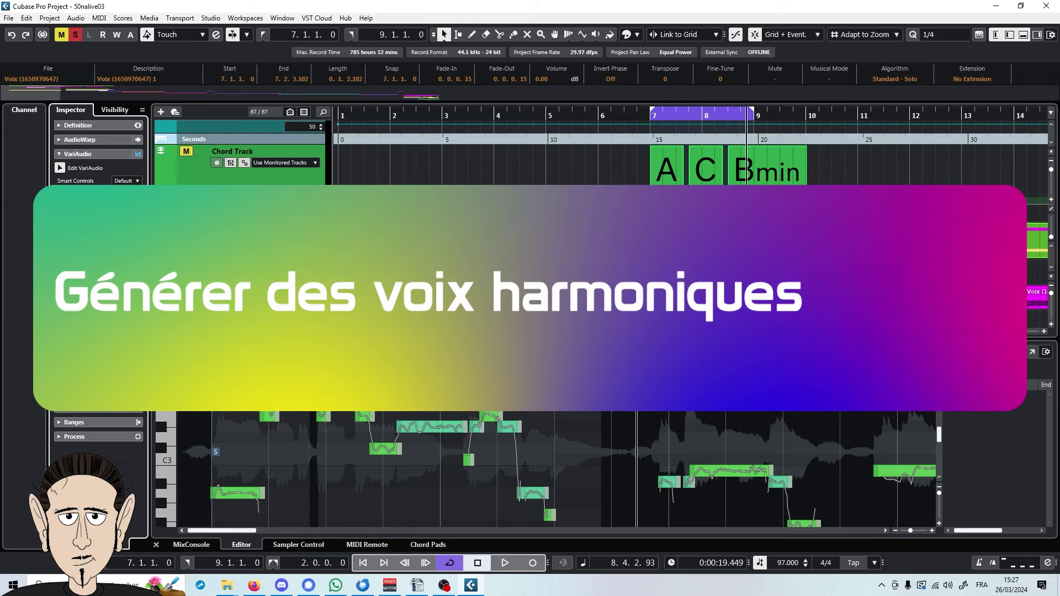
Step: Examine the pitch segments of the VOICEBOY031_POP_90_D_SC1 event in the sample editor
scroll(717, 265, "down", 1)
left_click(718, 265)
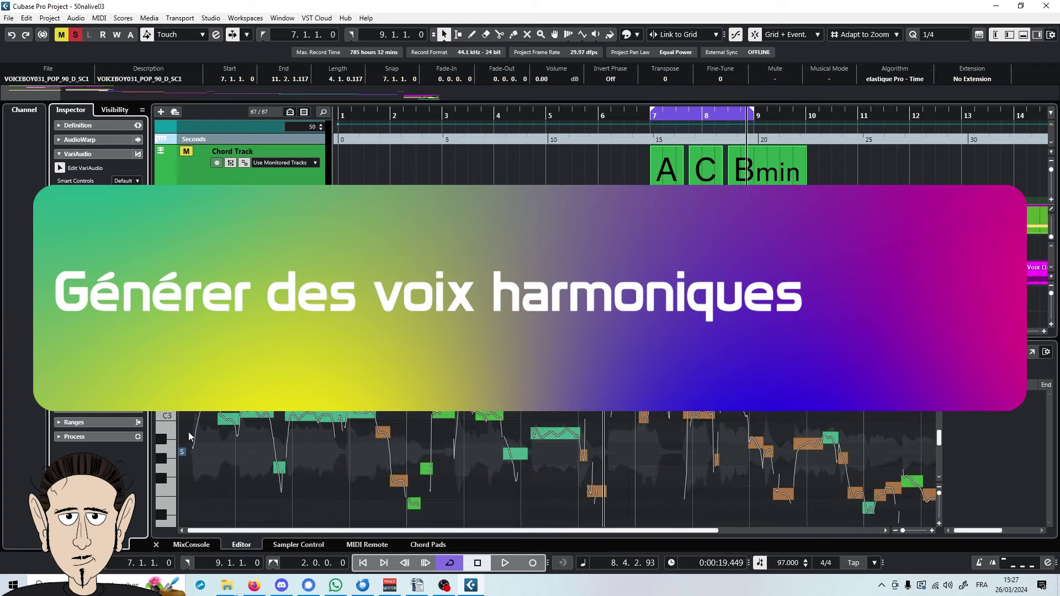
left_click(555, 437)
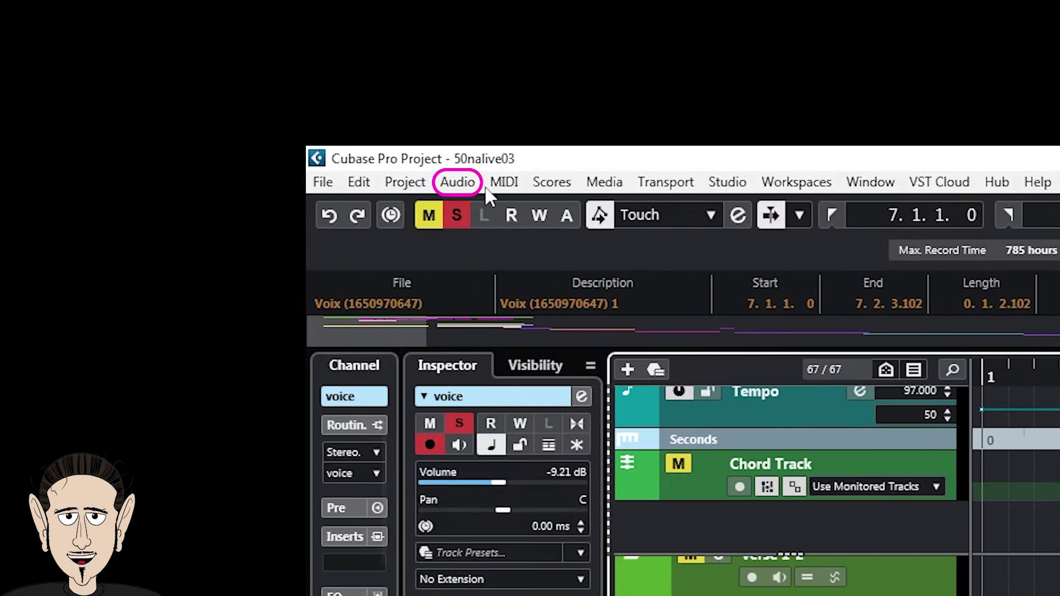
Step: Generate 4 harmony voices from the voice events with 73 % vibrato reduction, and audition them from before bar 7
left_click(467, 183)
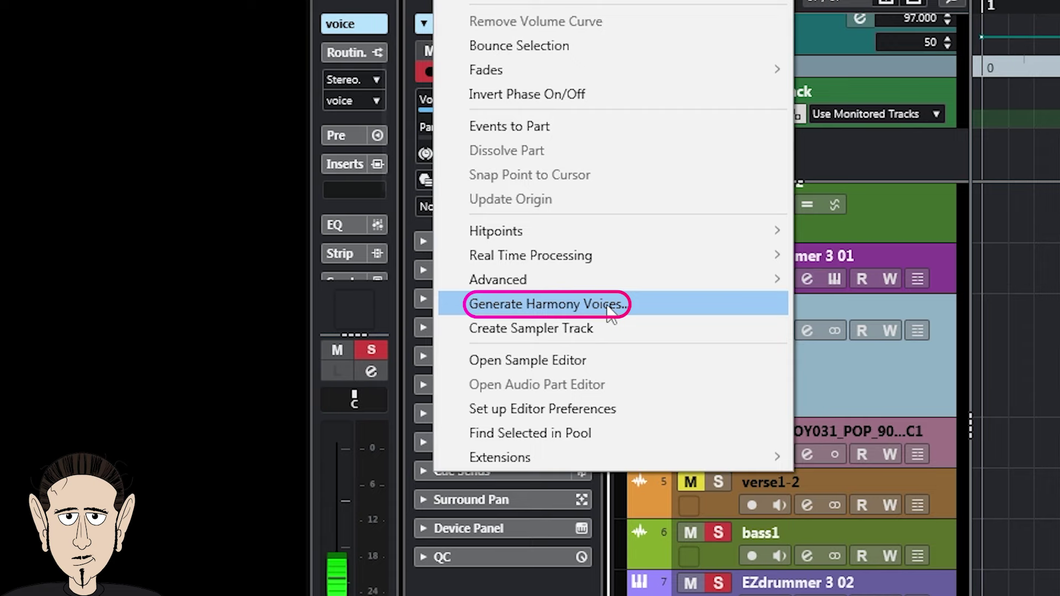
left_click(610, 311)
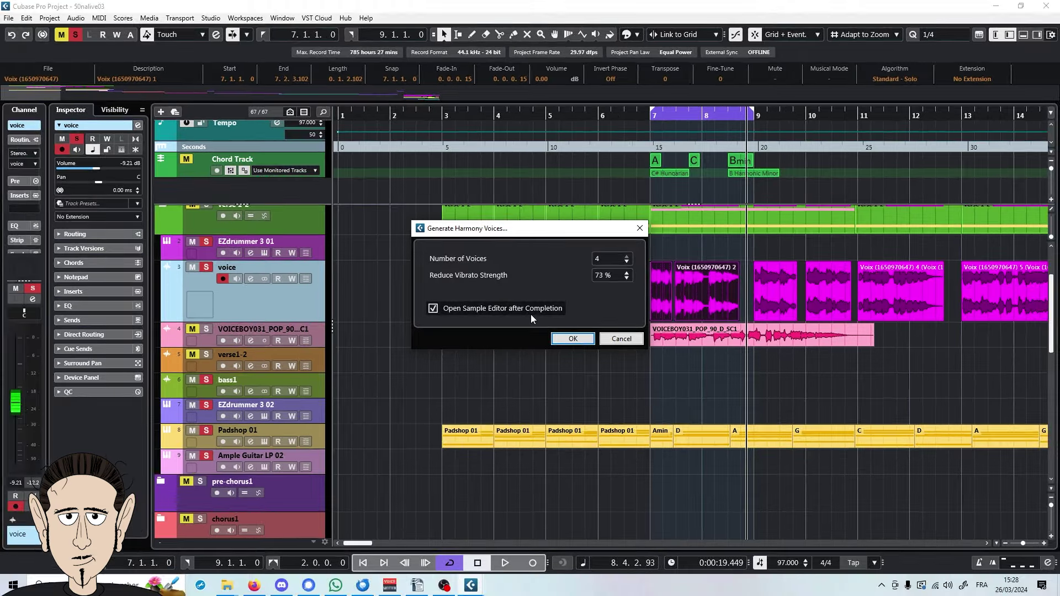
left_click(558, 339)
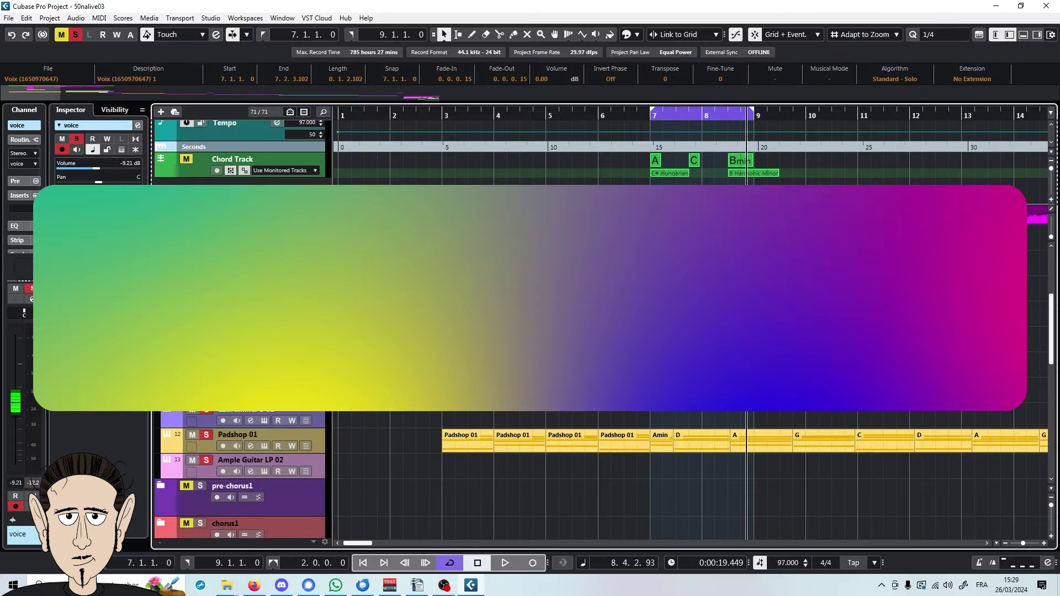
double_click(634, 116)
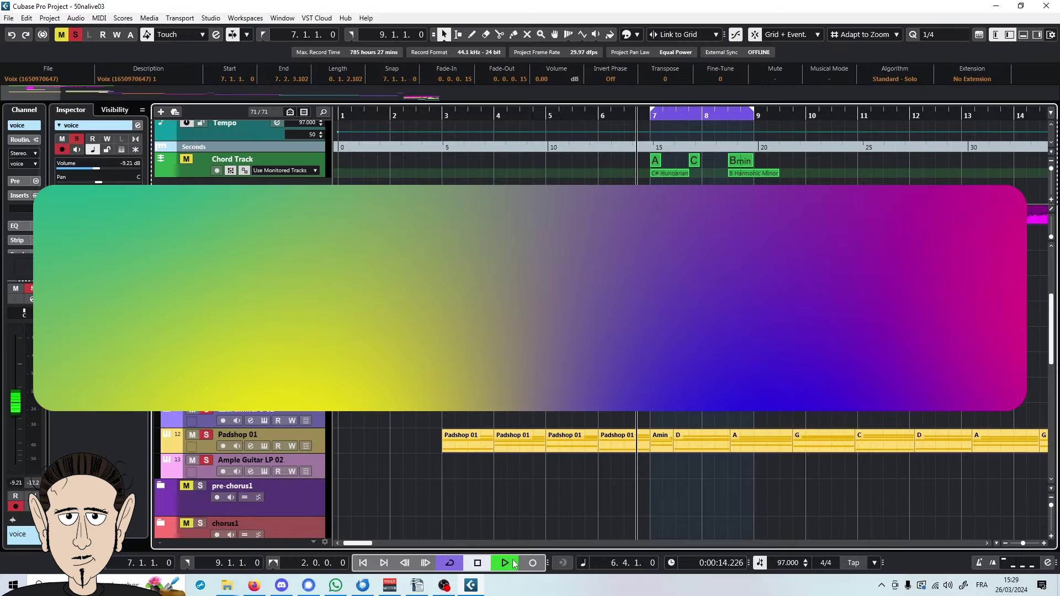
left_click(476, 566)
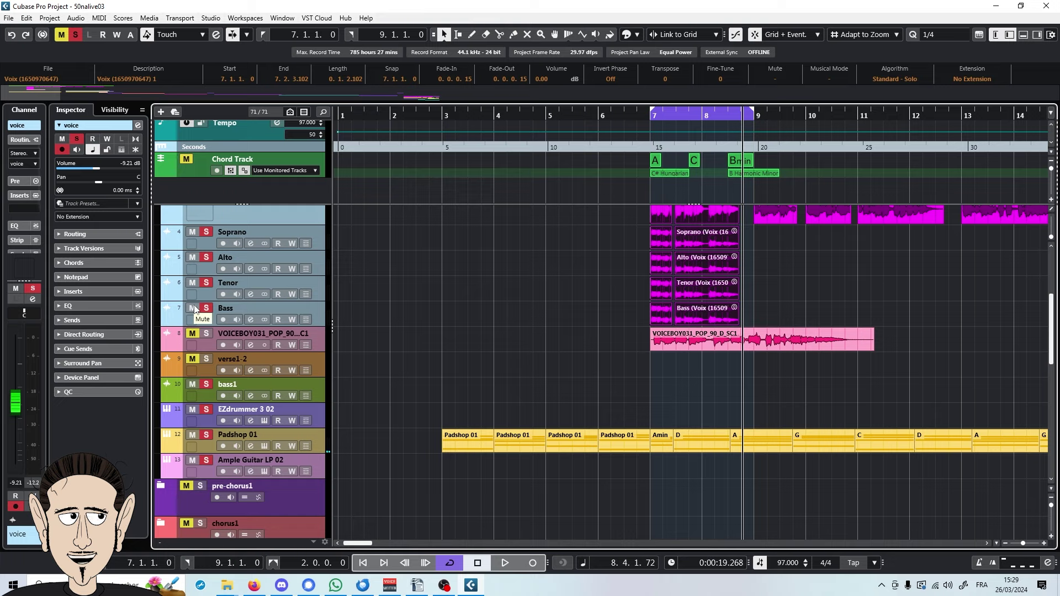
Step: Remove the Soprano, Alto, Tenor and Bass tracks generated from the voice track
left_click(309, 309)
scroll(315, 309, "up", 5)
right_click(314, 365)
left_click(391, 142)
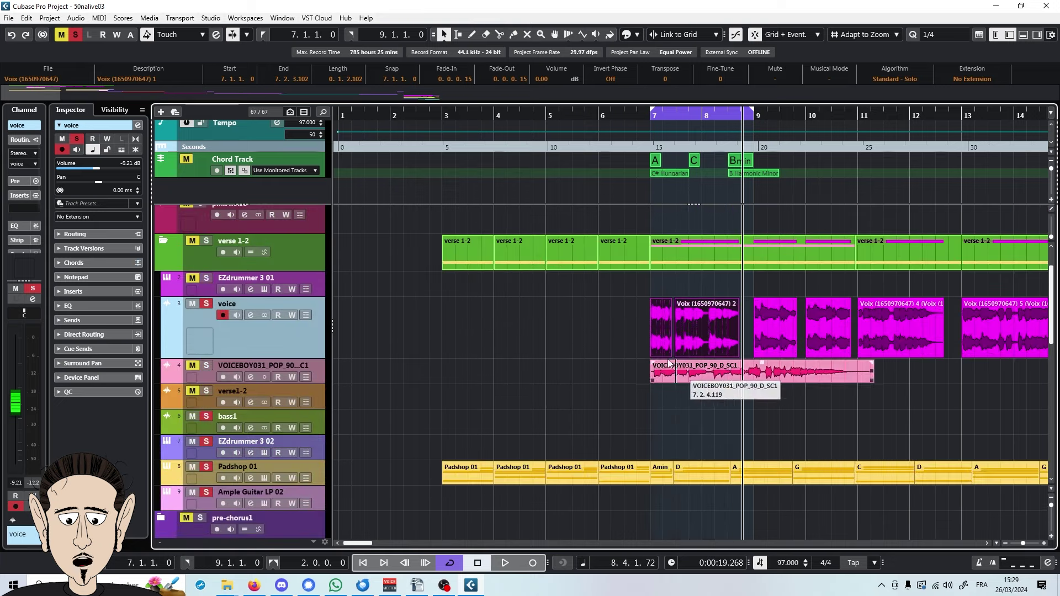
Step: Set the loop range to the full length of the VOICEBOY031_POP_90_D_SC1 event
left_click_drag(755, 110, 871, 120)
left_click(712, 366)
key("p")
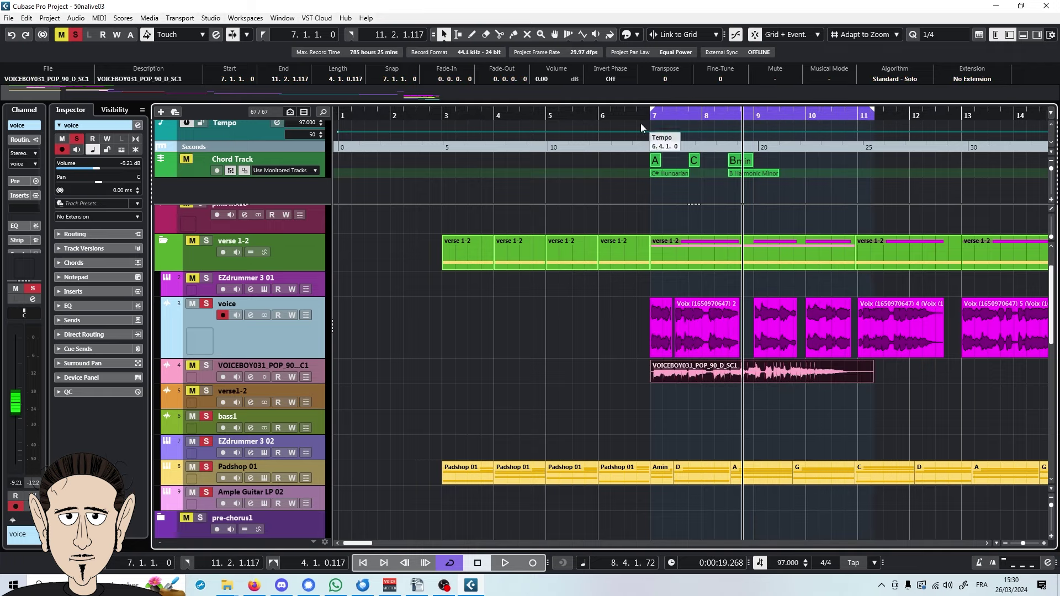
Step: Turn off solo on the voice track, solo the VOICEBOY031 track instead, and audition the loop from the start of bar 7
left_click_drag(635, 116, 622, 113)
key("space")
key("space")
left_click(206, 304)
left_click(206, 365)
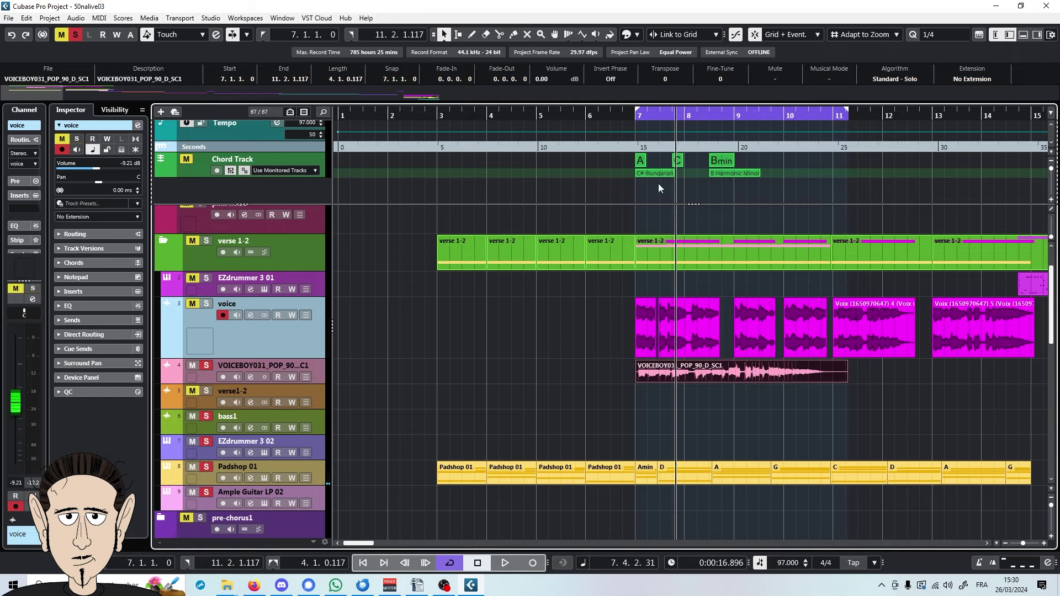
left_click(504, 562)
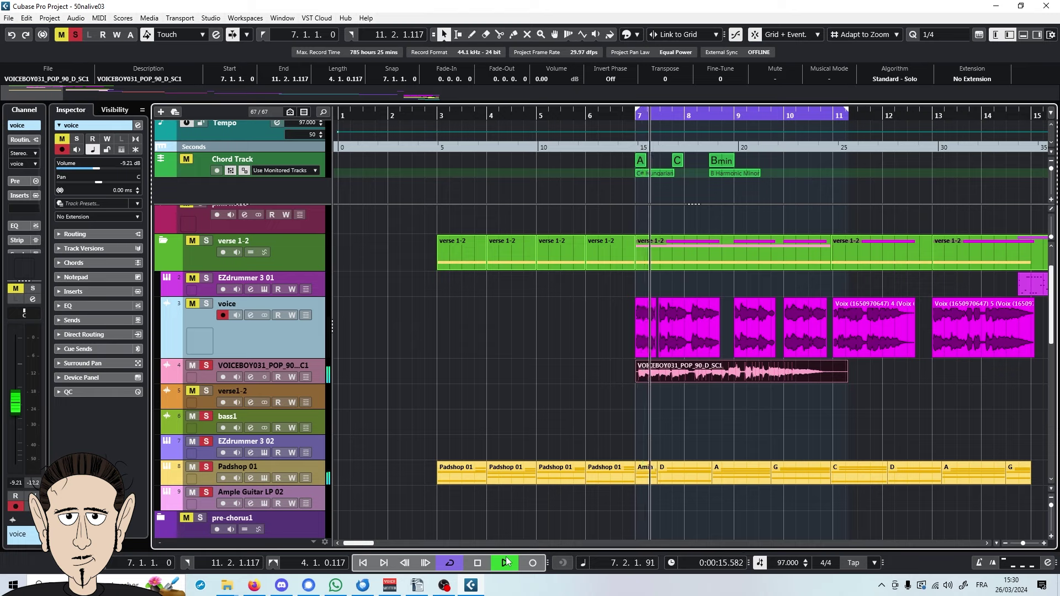
left_click(478, 563)
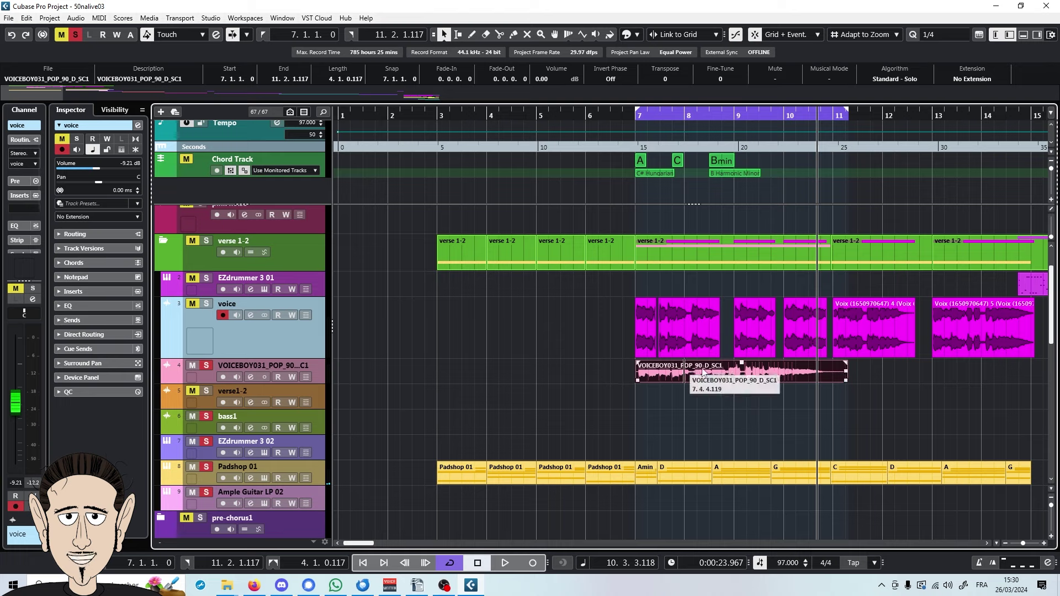
Step: Generate Soprano, Alto, Tenor and Bass harmony voices from the VOICEBOY031 event and close the sample editor
left_click(318, 378)
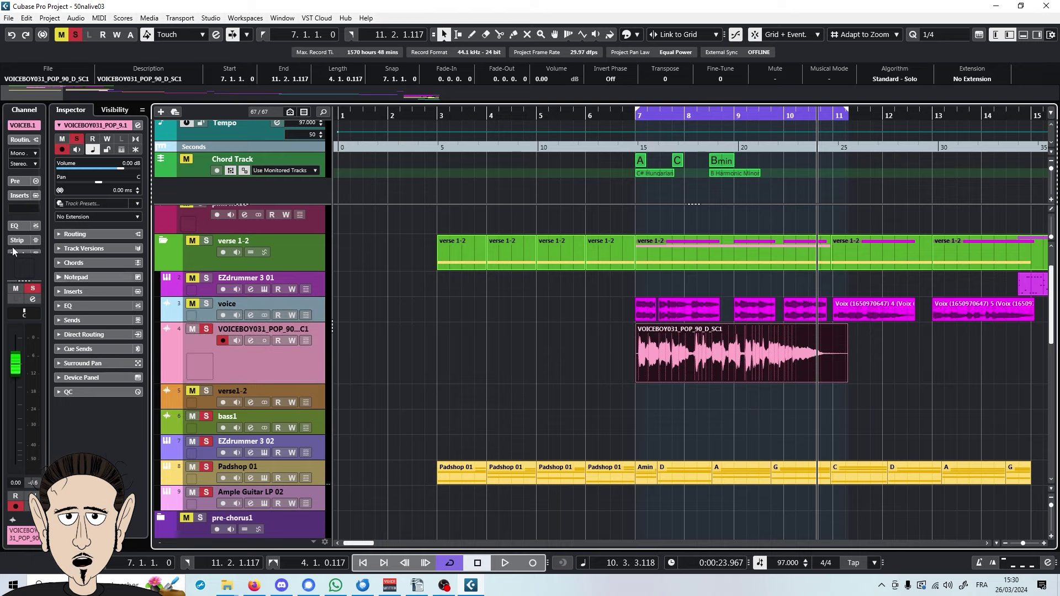
left_click(76, 19)
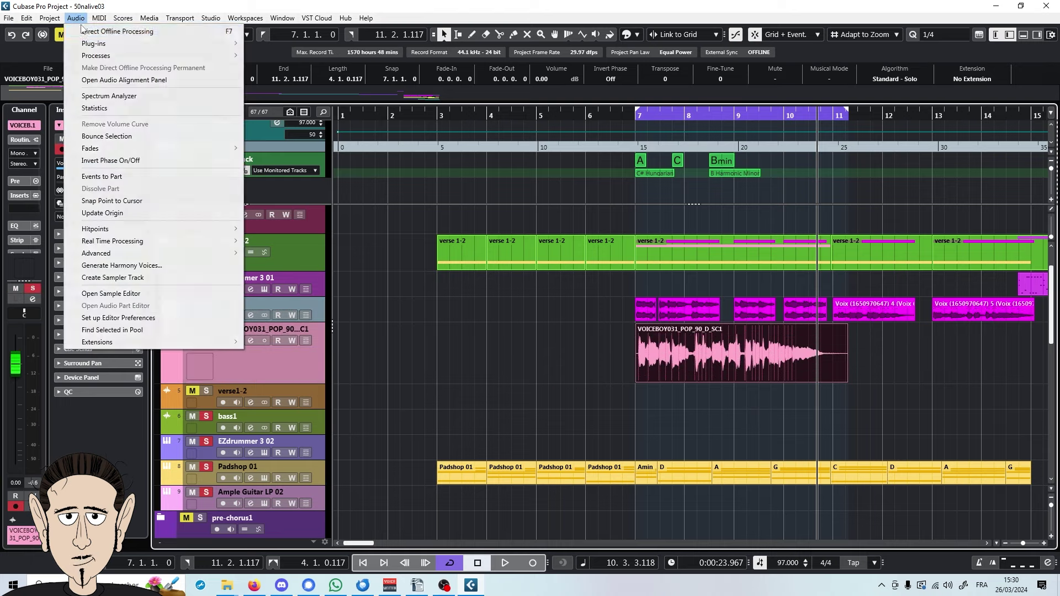
left_click(110, 265)
left_click(572, 338)
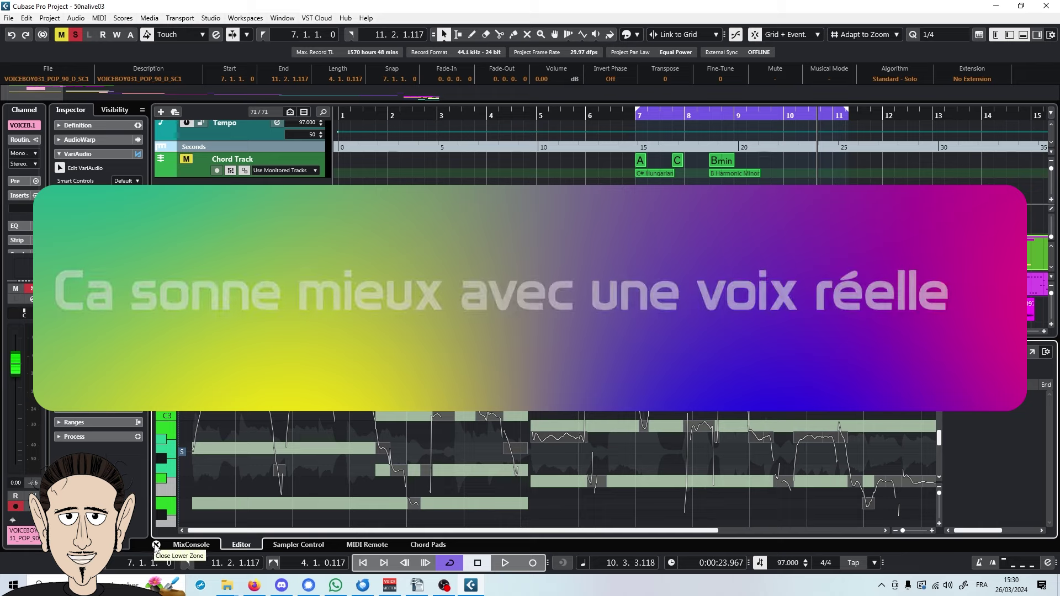
left_click(157, 546)
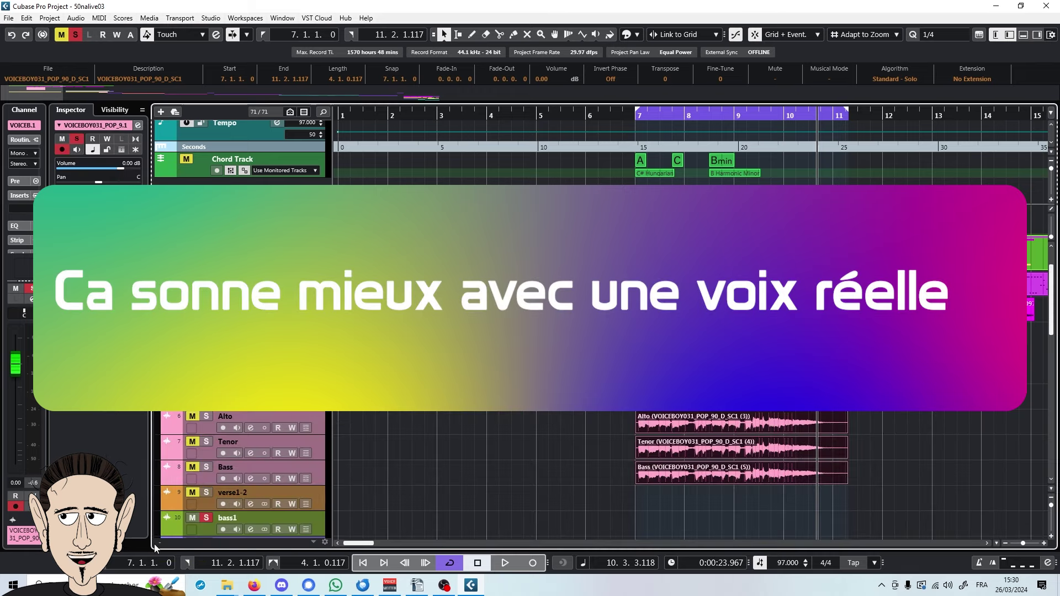
Step: Solo the four new harmony tracks and audition them together with the VOICEBOY031 vocal from before bar 7
left_click(206, 467)
left_click(622, 115)
left_click(505, 563)
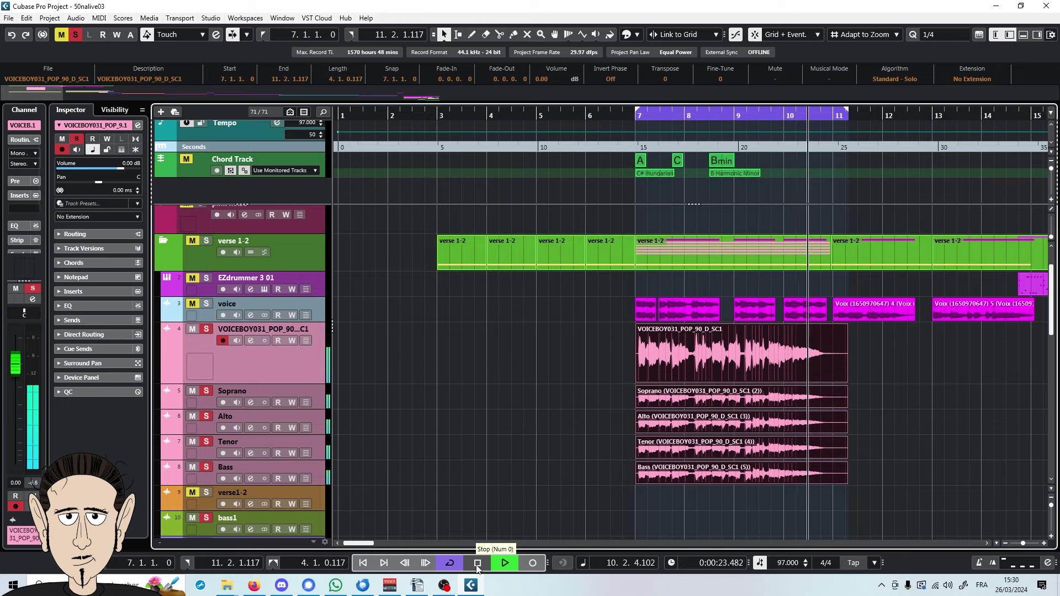
left_click(477, 565)
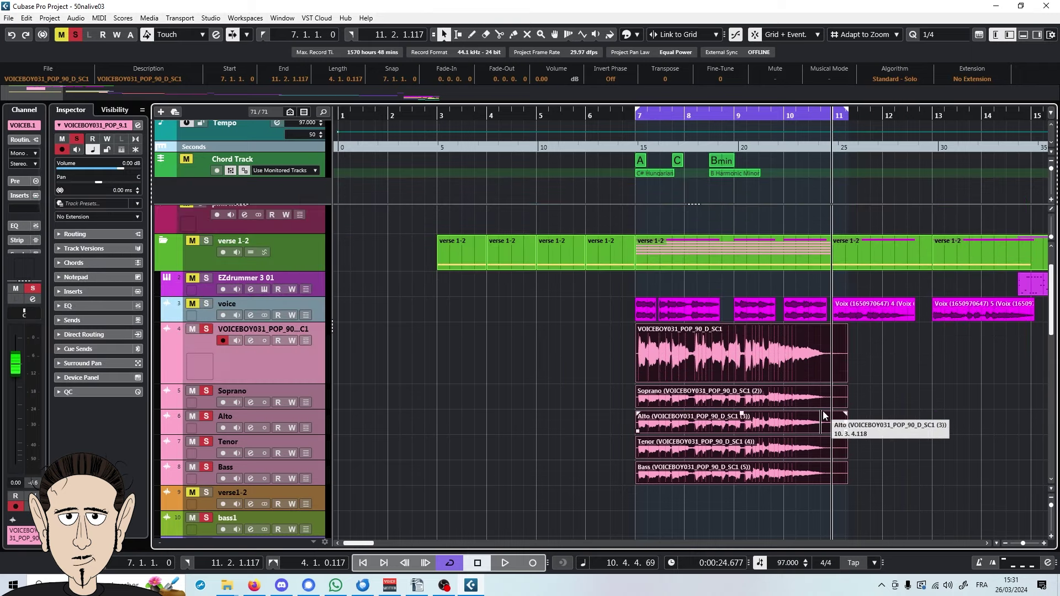
Step: In the mixer, pan Soprano and Tenor fully left and Alto and Bass fully right, and lower the VOICEBOY031 channel to -2.58 dB
left_click(864, 401)
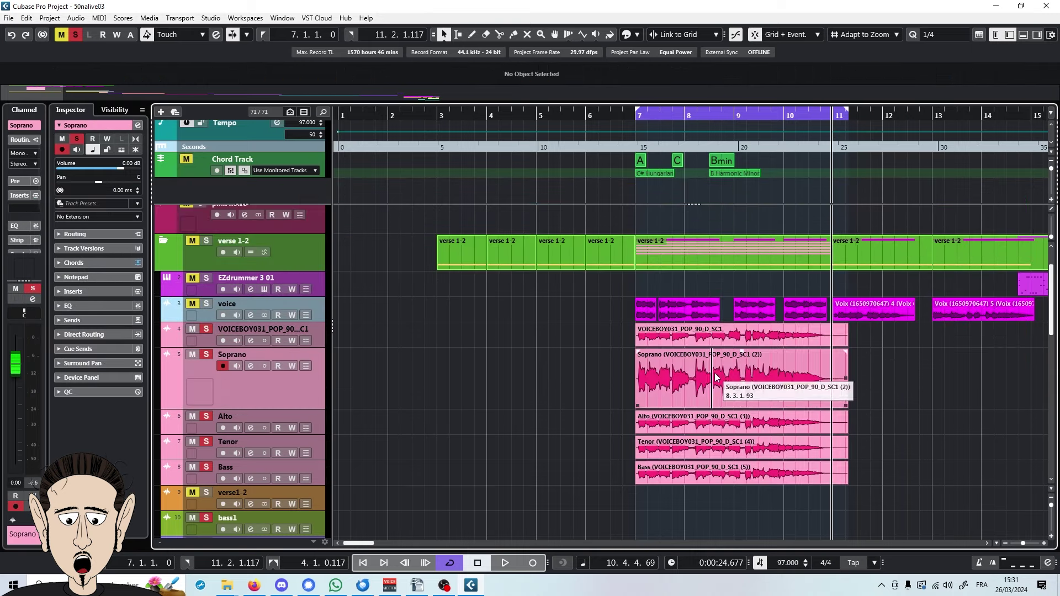
key("F3")
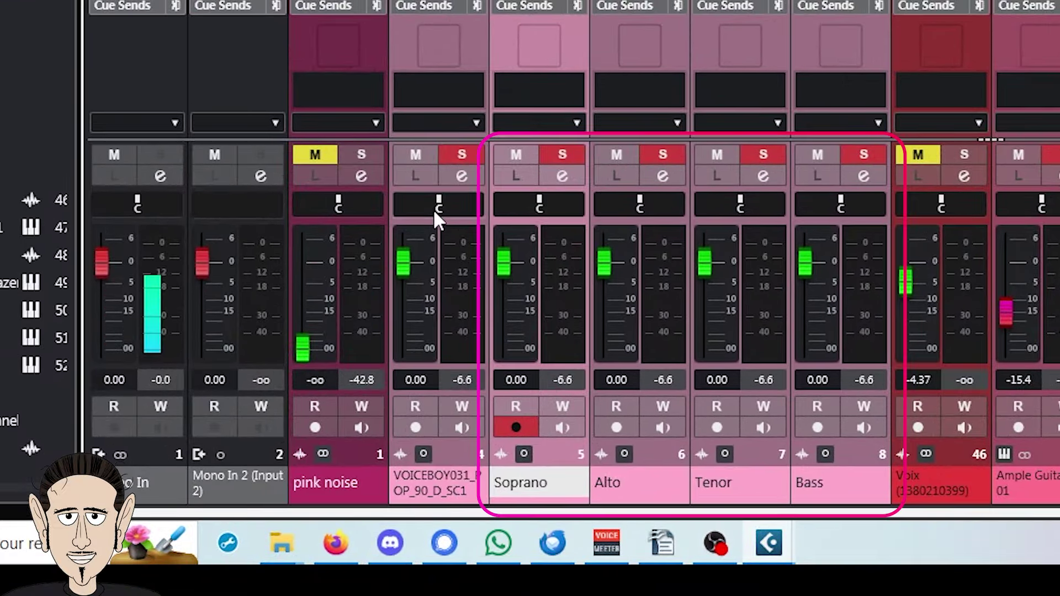
left_click_drag(538, 205, 497, 205)
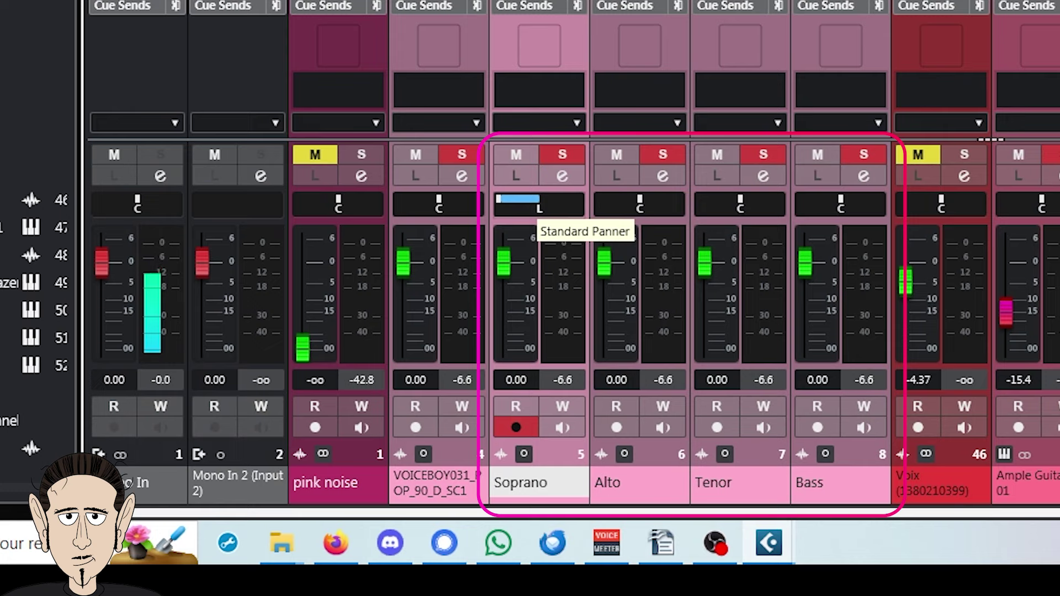
left_click_drag(639, 206, 793, 206)
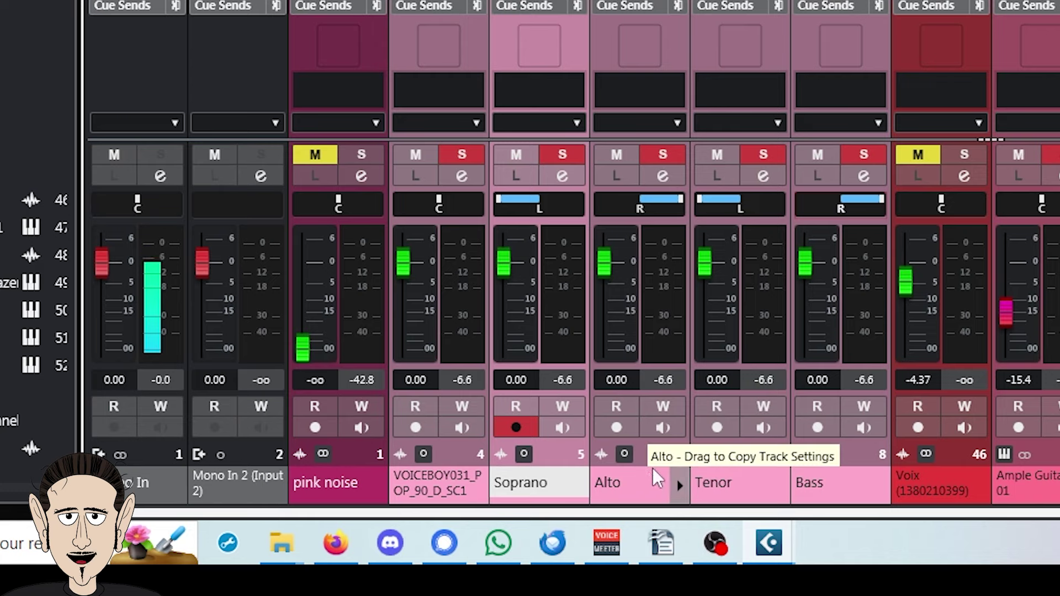
left_click_drag(405, 258, 405, 270)
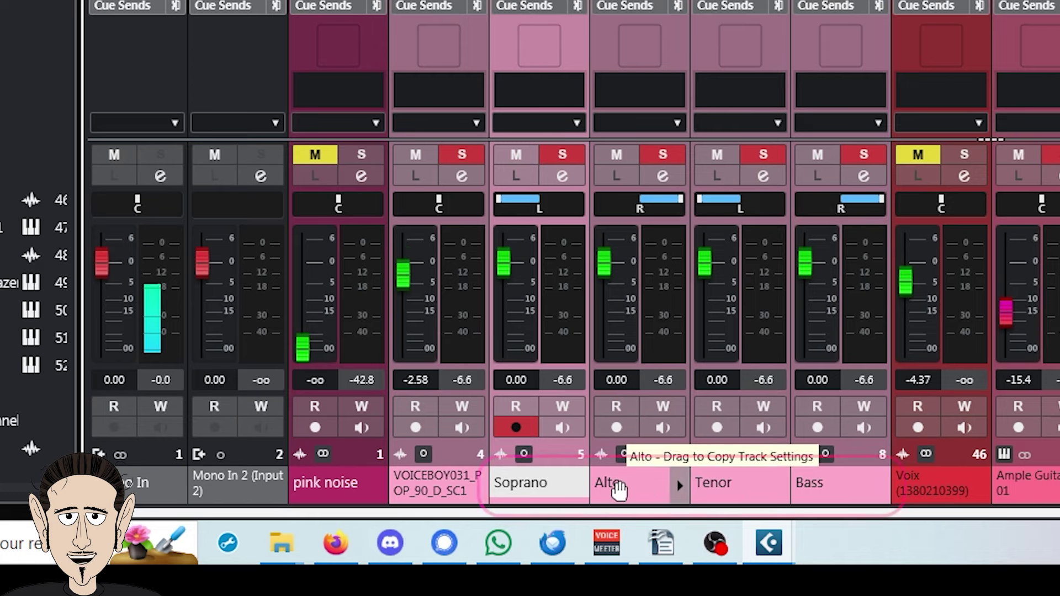
Step: Link the Soprano, Alto, Tenor and Bass mixer channels, lower them together to -7.05 dB, and audition the loop
left_click(818, 480, "shift")
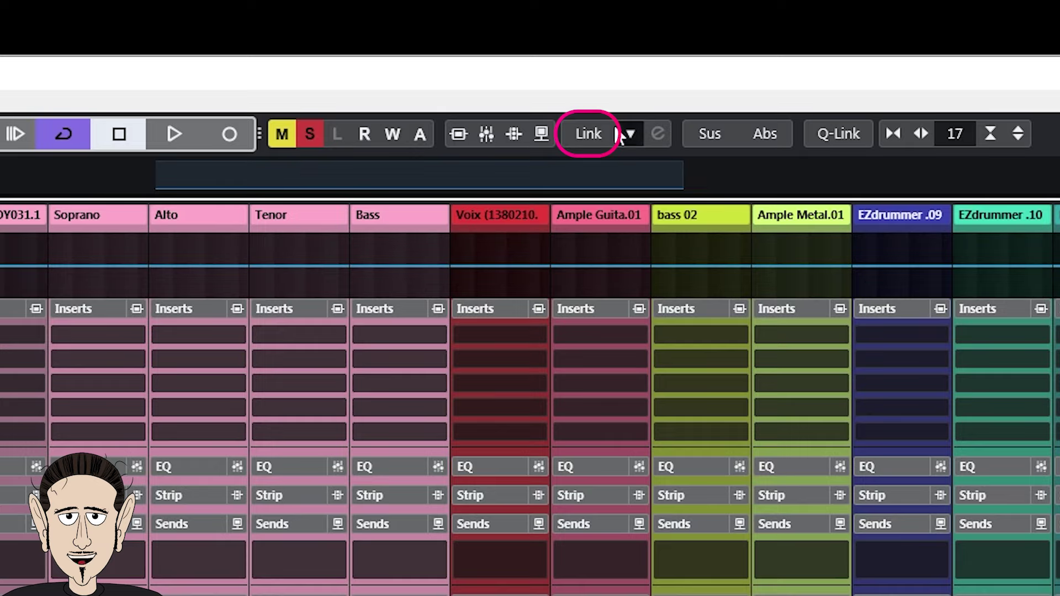
left_click(588, 131)
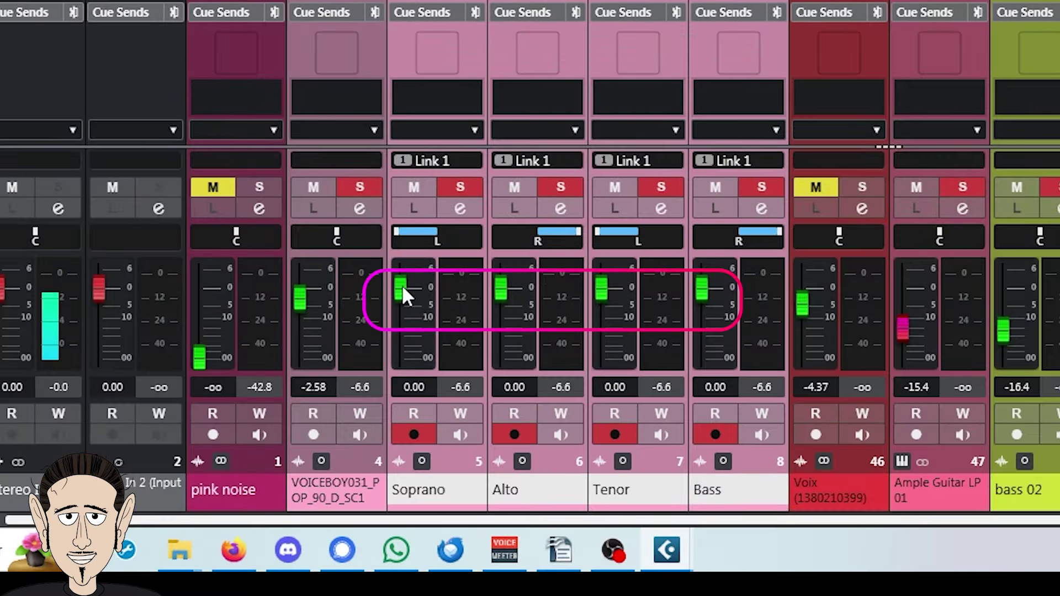
left_click_drag(403, 287, 401, 312)
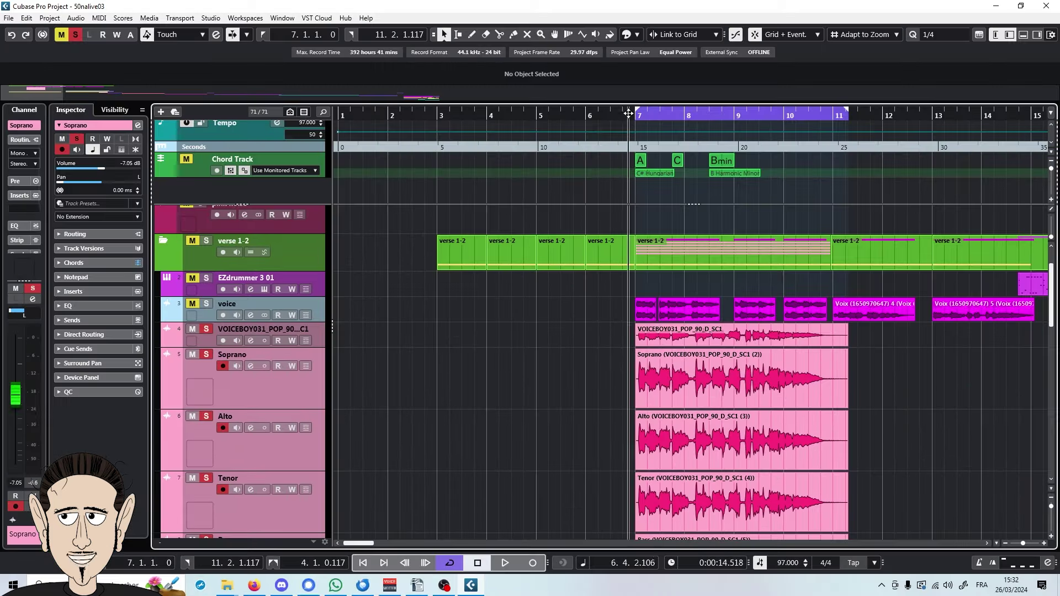
left_click(504, 563)
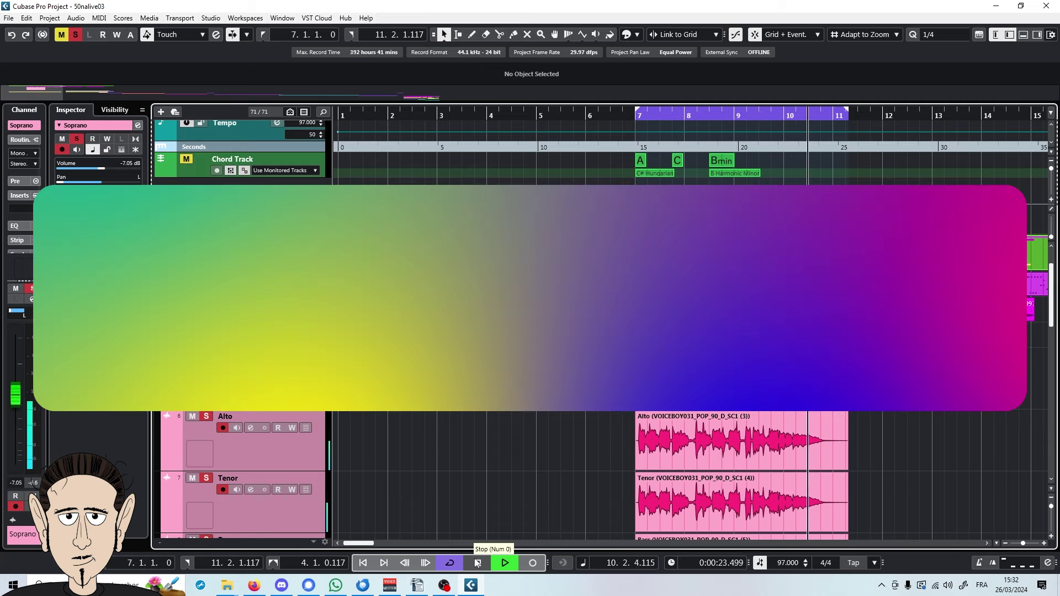
left_click(477, 562)
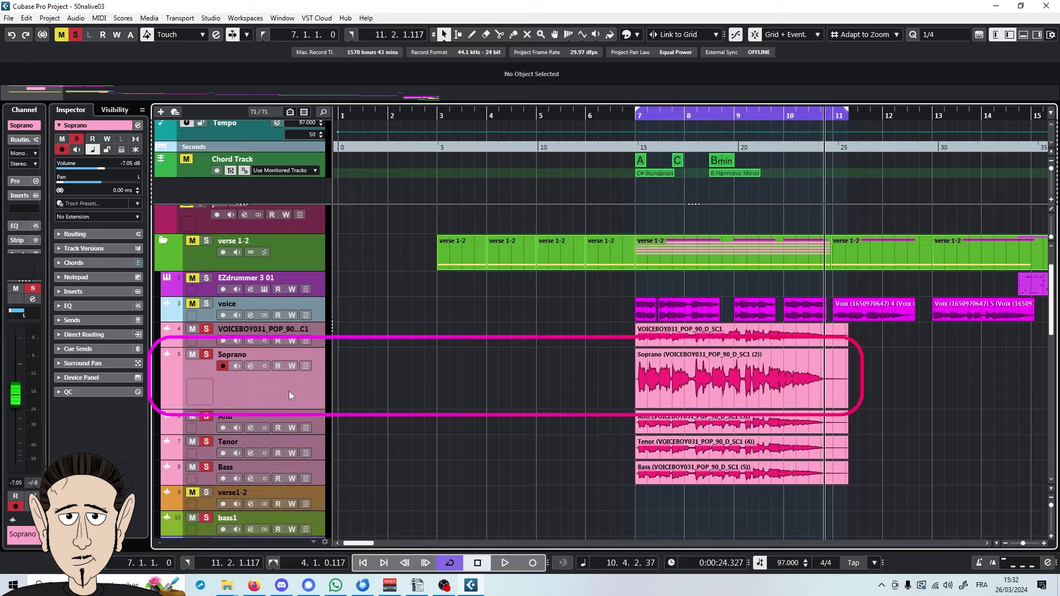
Step: Select the Soprano event and set the Soprano track's delay to 20 ms
left_click(732, 389)
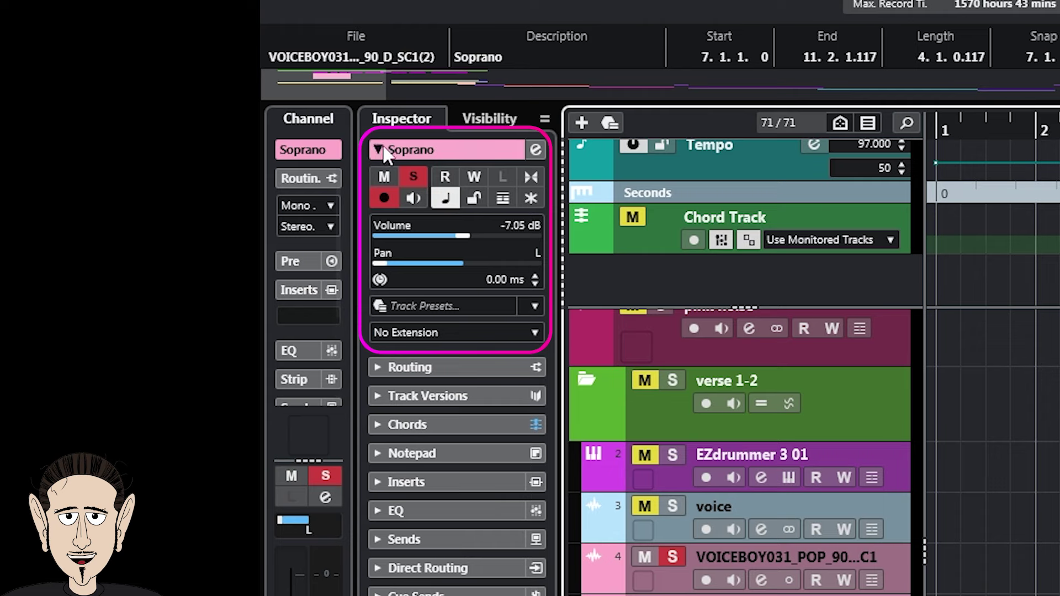
left_click(377, 149)
left_click(378, 149)
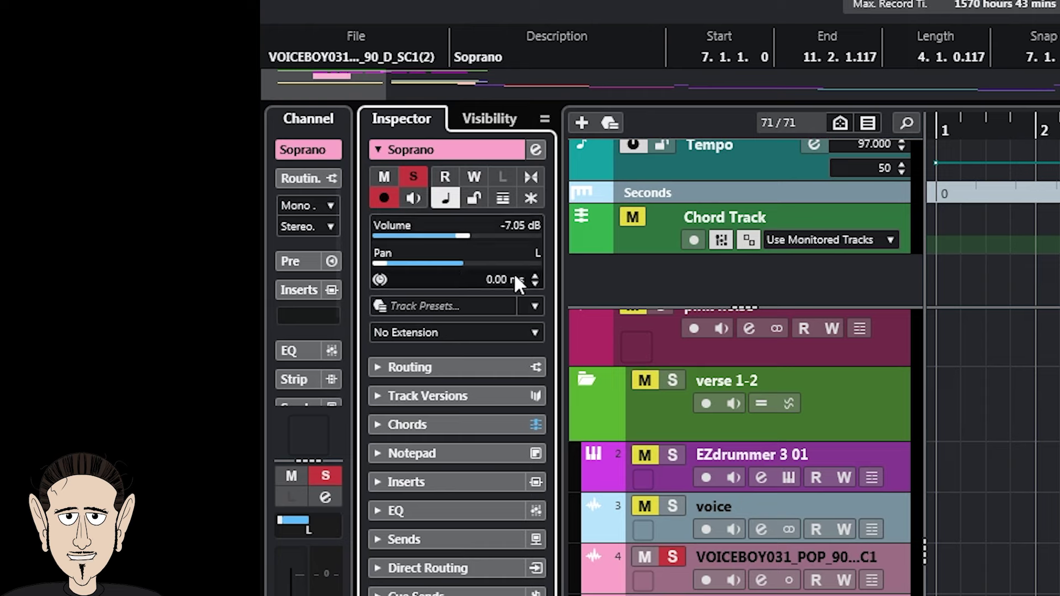
double_click(495, 281)
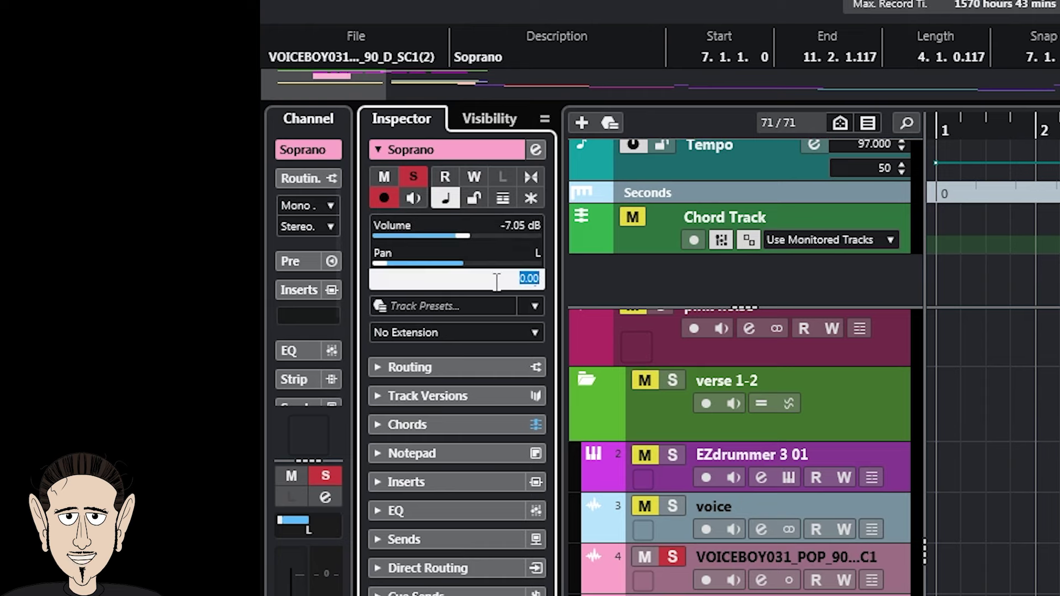
key("Return")
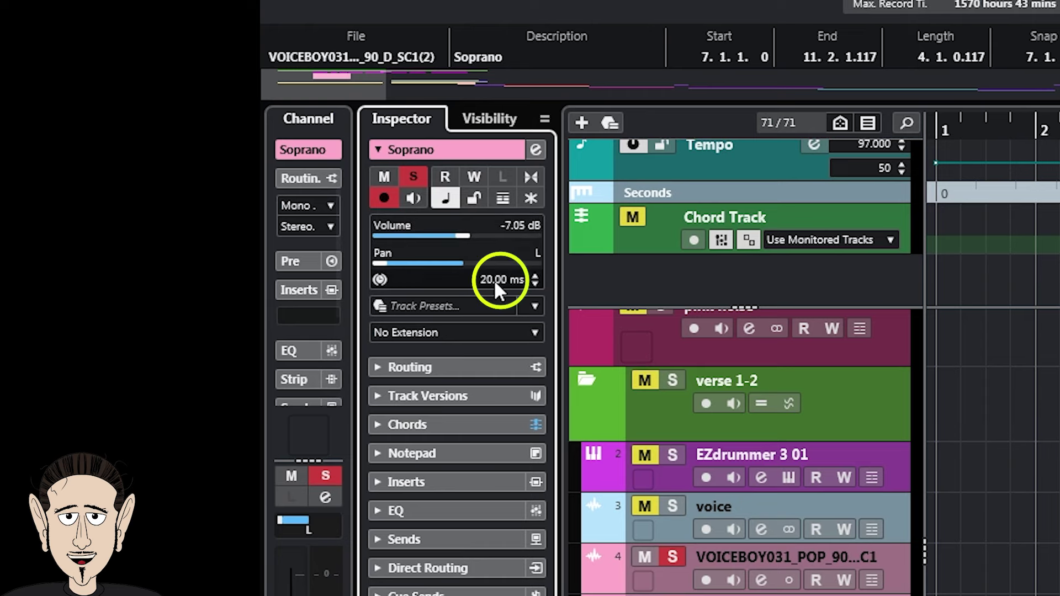
Step: Set the track delay to -15 ms for Alto and 30 ms for Tenor
key("Down")
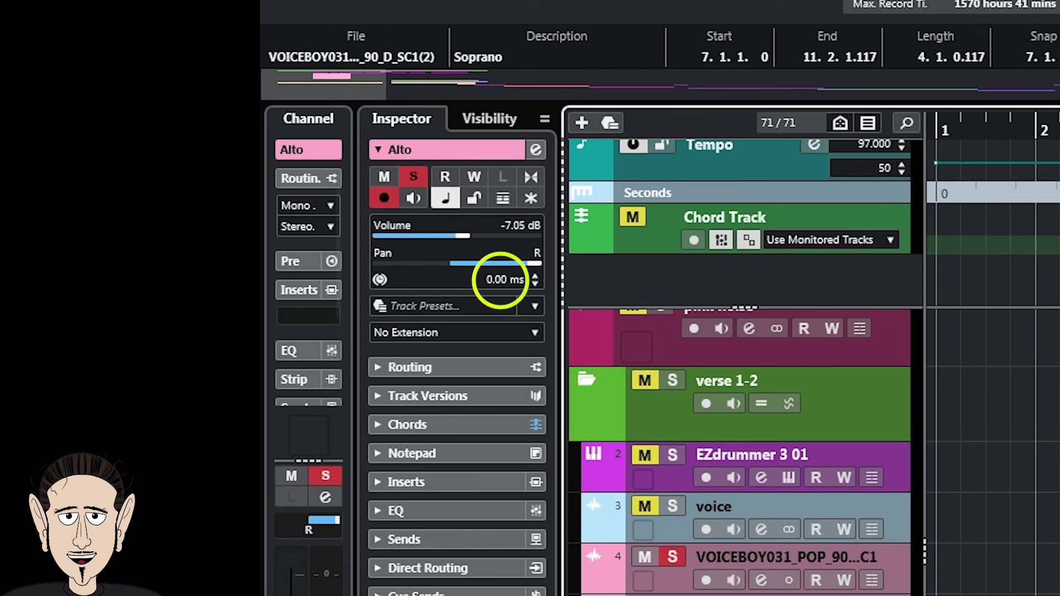
double_click(495, 280)
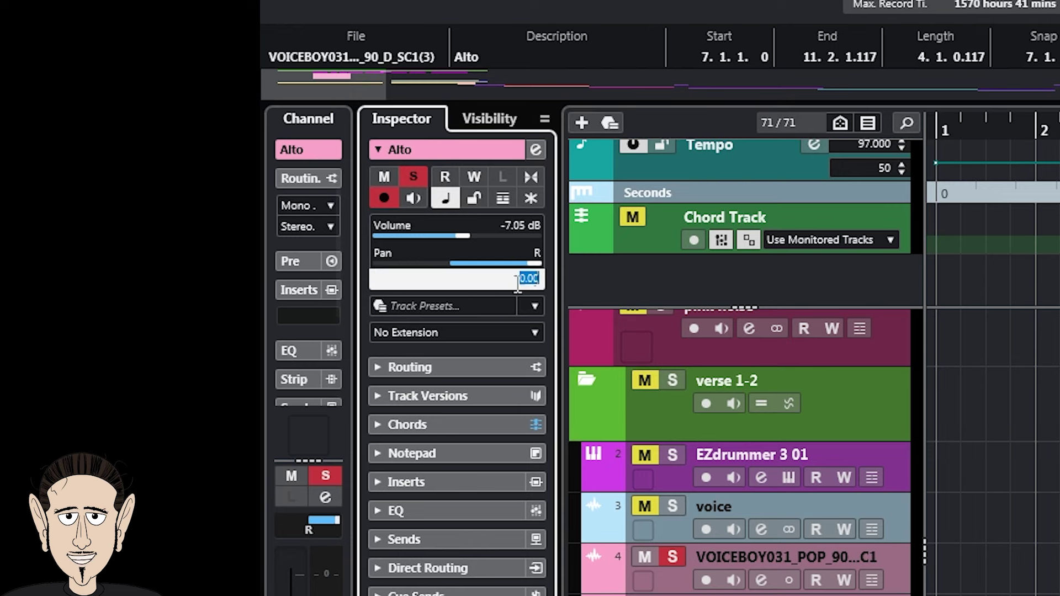
type("-15")
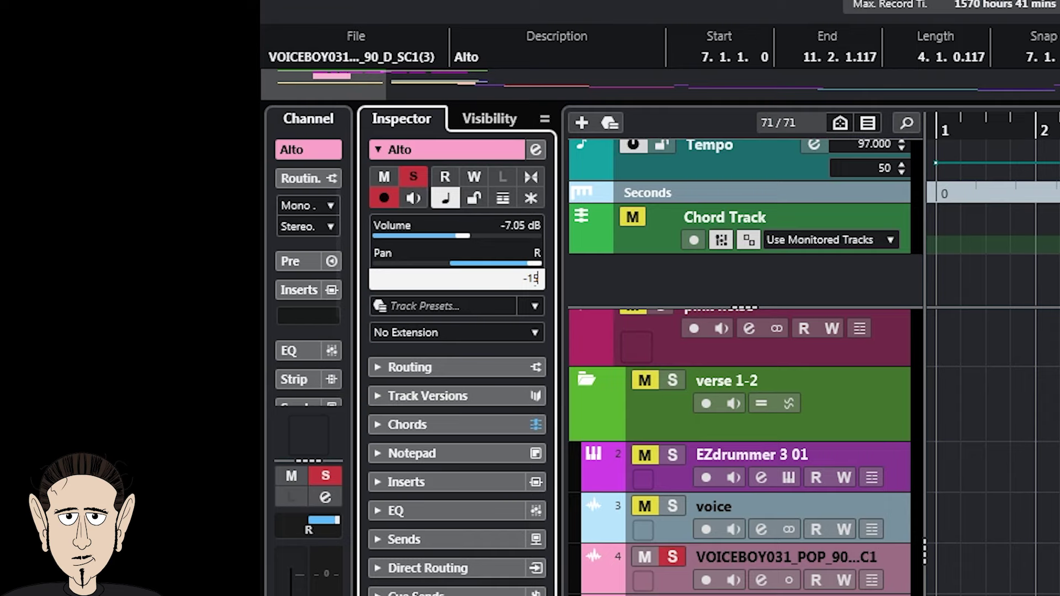
key("Return")
key("Down")
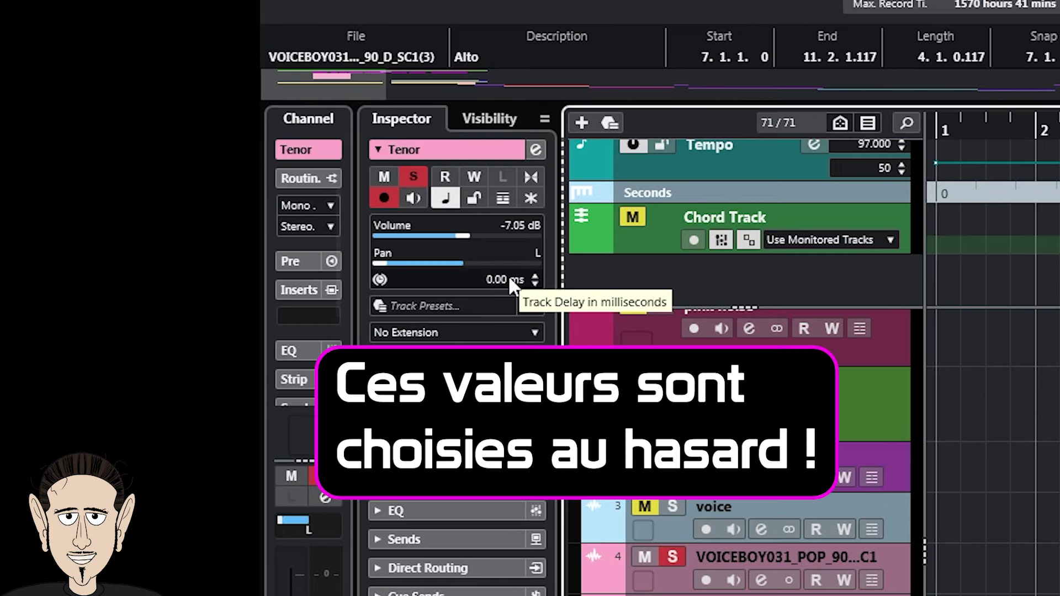
double_click(496, 280)
type("30")
key("Return")
Step: Set the Bass track's delay to 41 ms and audition the delayed harmonies together with the lead vocal
key("Down")
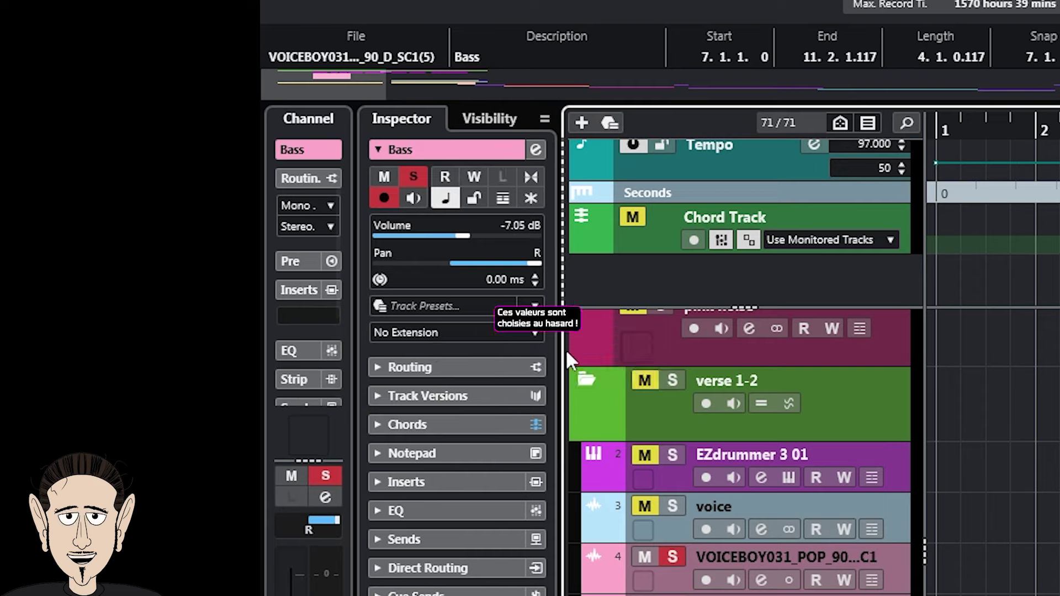
double_click(503, 281)
type("41")
key("Return")
left_click(506, 563)
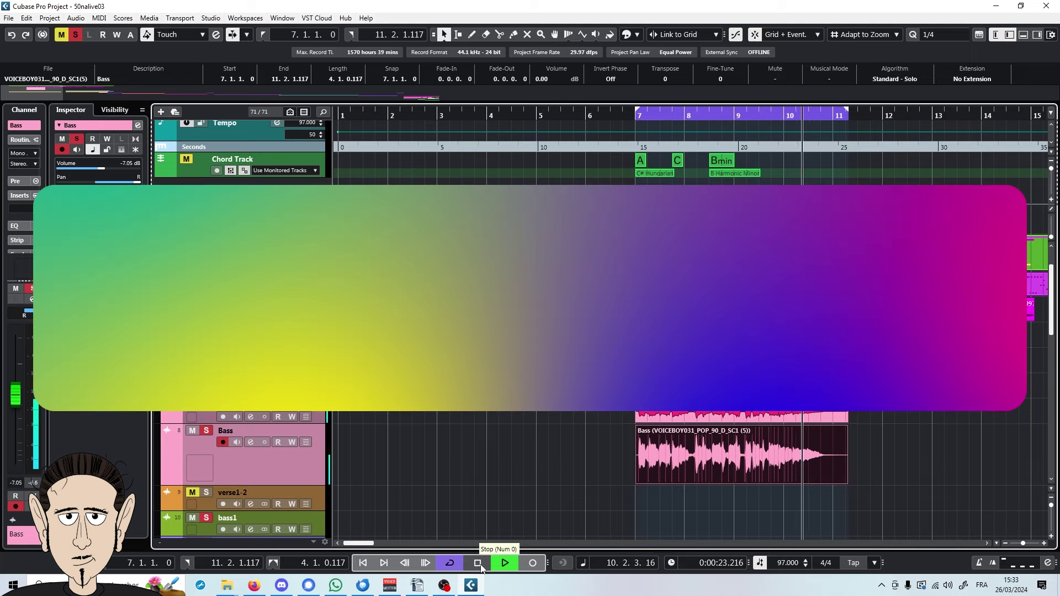
left_click(480, 564)
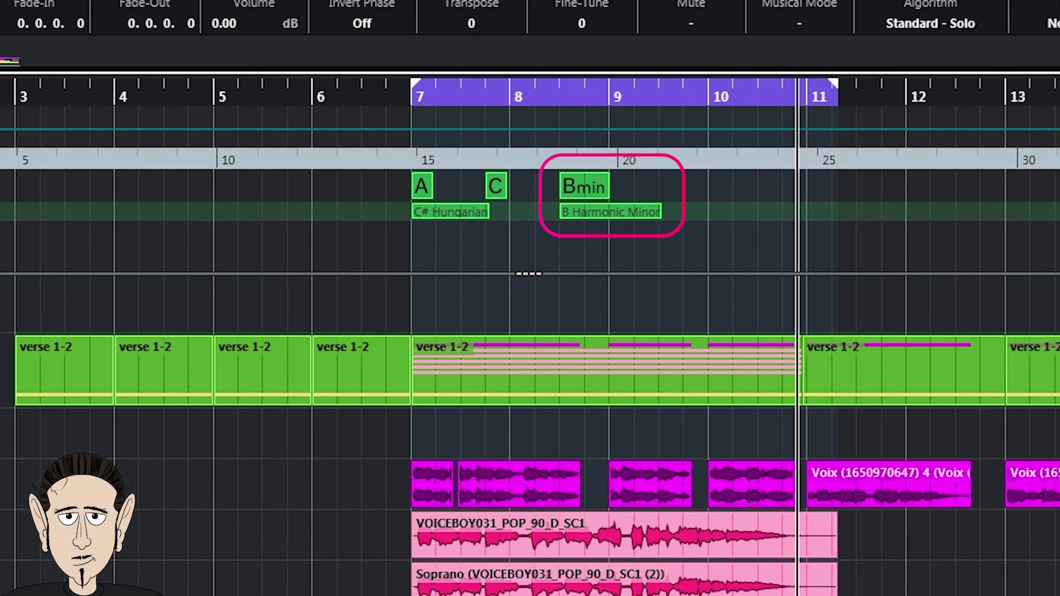
Step: Change the Bmin chord event to Asus4/7 with B as the bass note
double_click(589, 185)
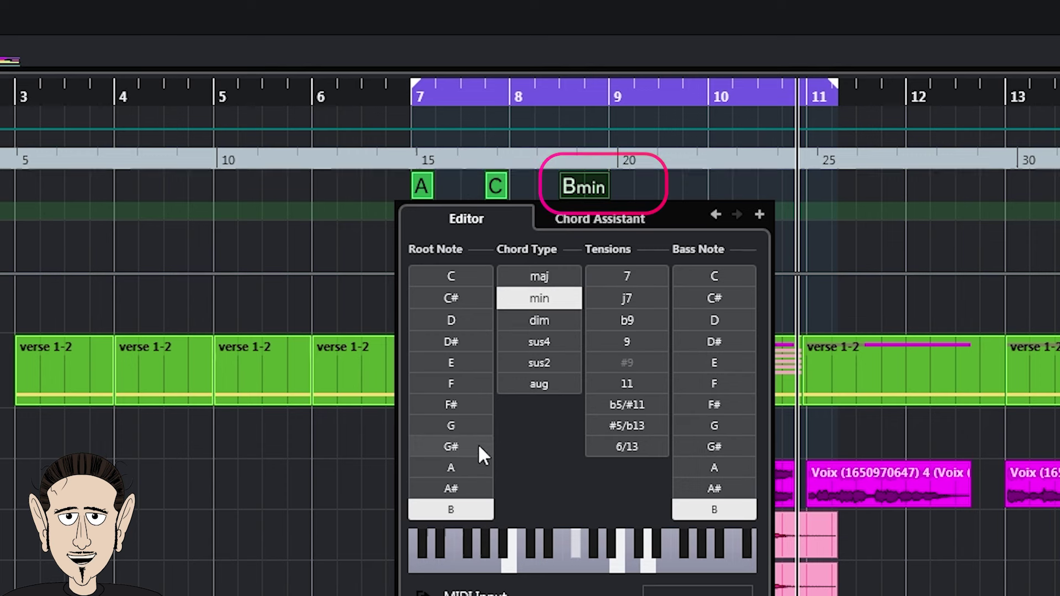
left_click(468, 465)
left_click(539, 342)
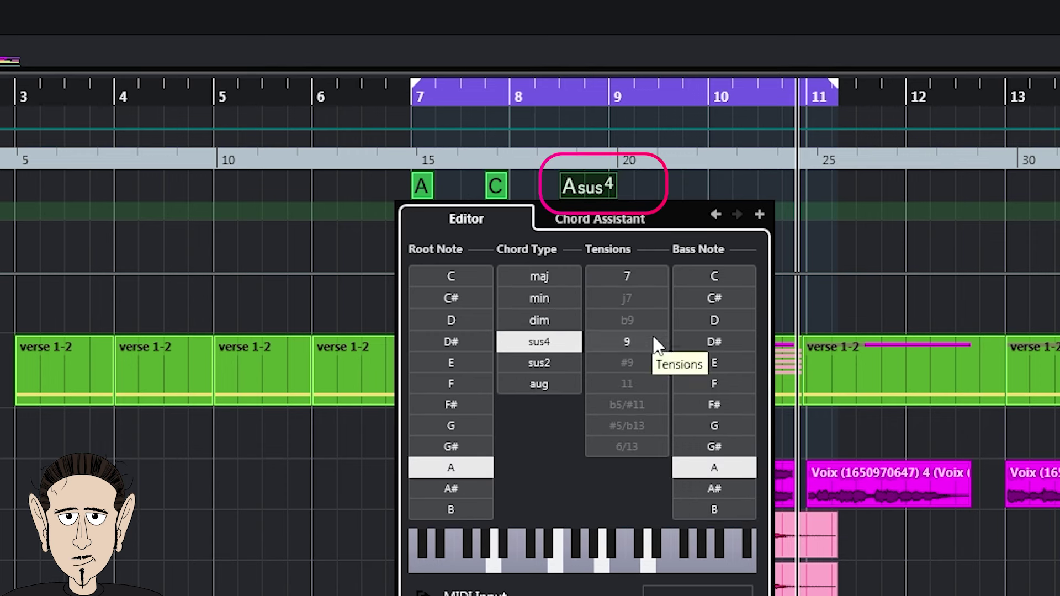
left_click(651, 338)
left_click(627, 276)
left_click(712, 507)
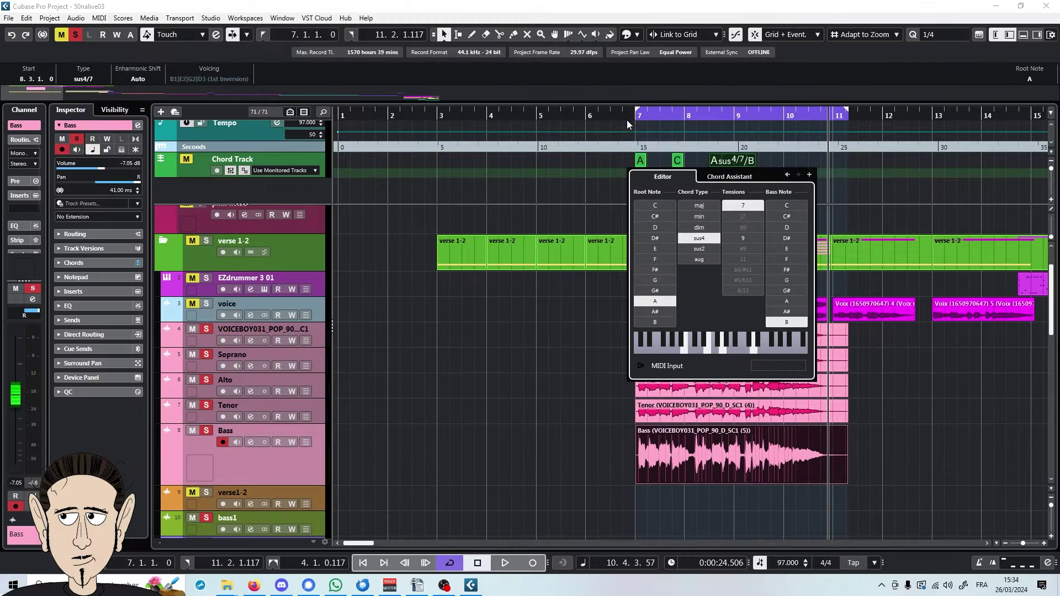
Step: Close the chord editor and audition the loop with the edited chord
left_click(537, 104)
left_click(540, 104)
left_click(504, 563)
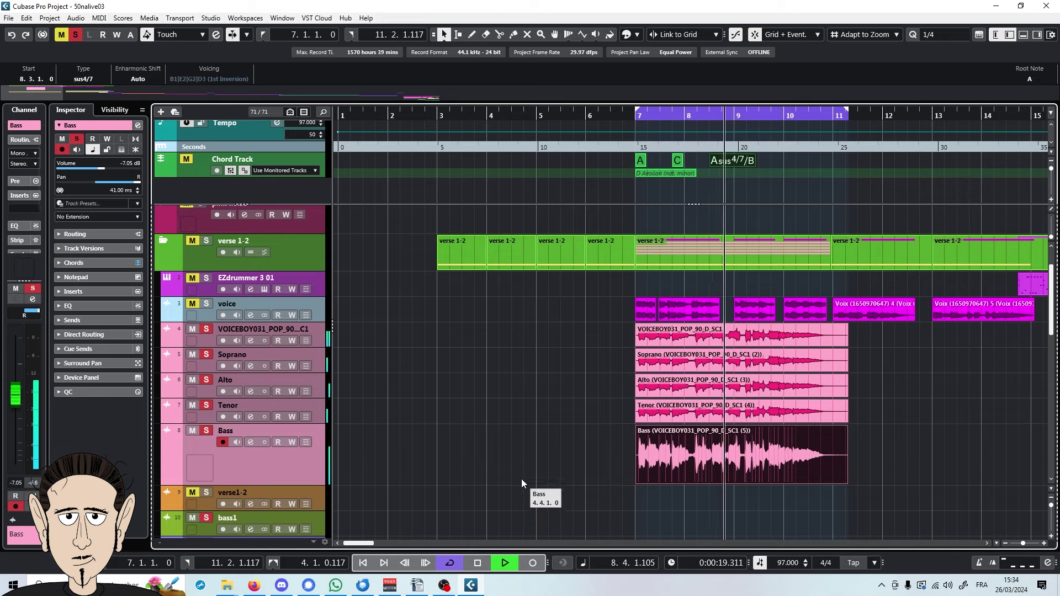
left_click(477, 563)
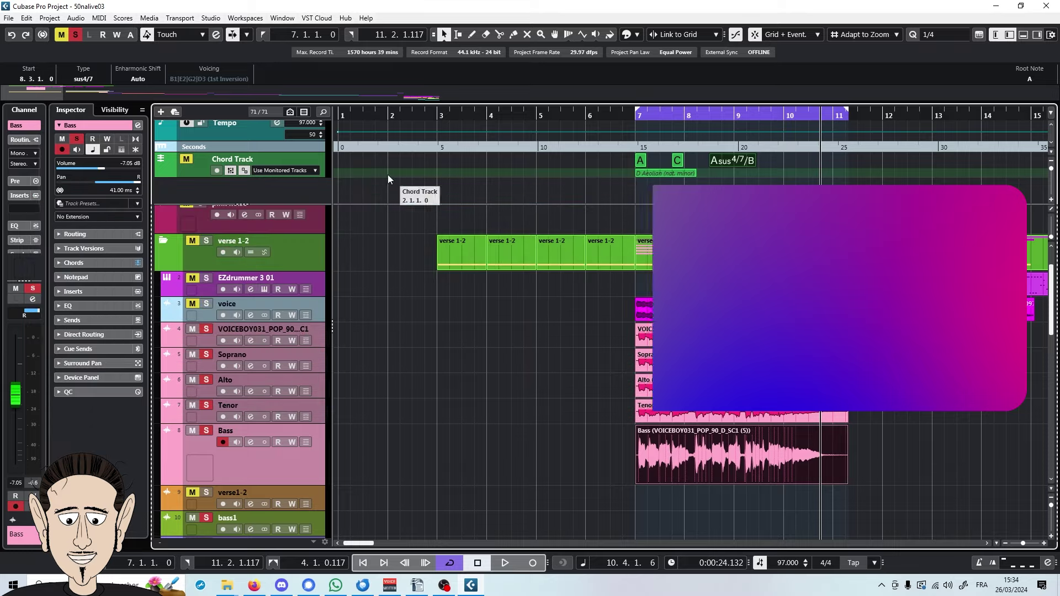
Step: In the chord track's custom voicing settings, leave only the Triads and 4-note chords styles enabled
left_click(198, 170)
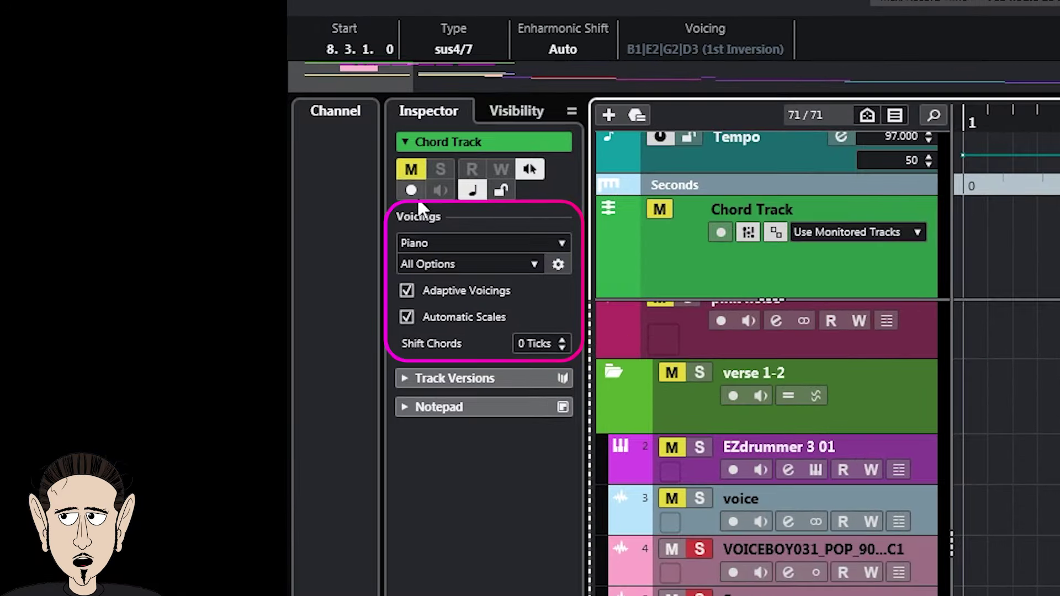
left_click(562, 242)
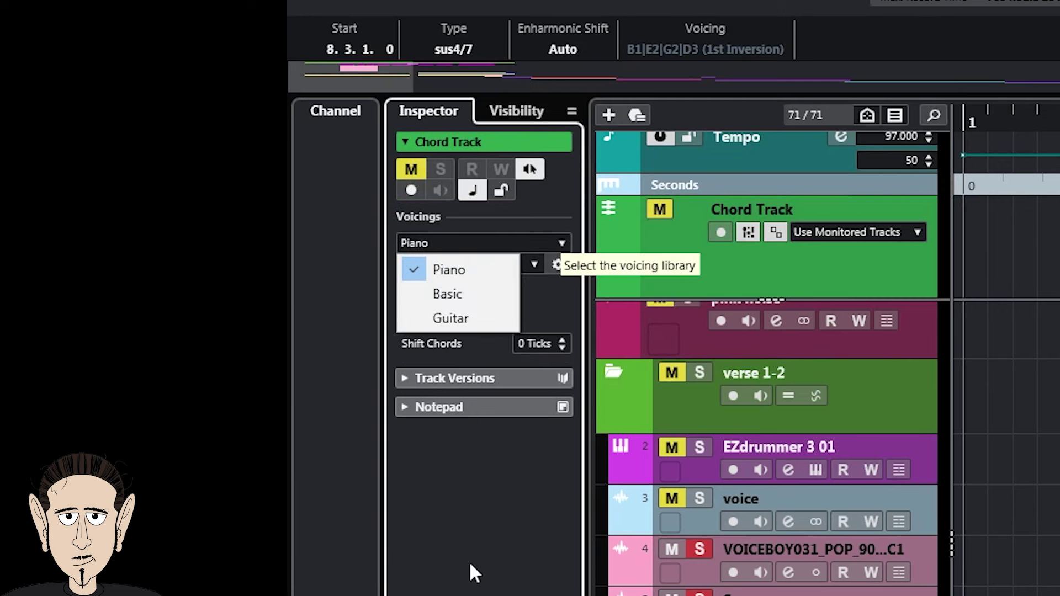
left_click(556, 265)
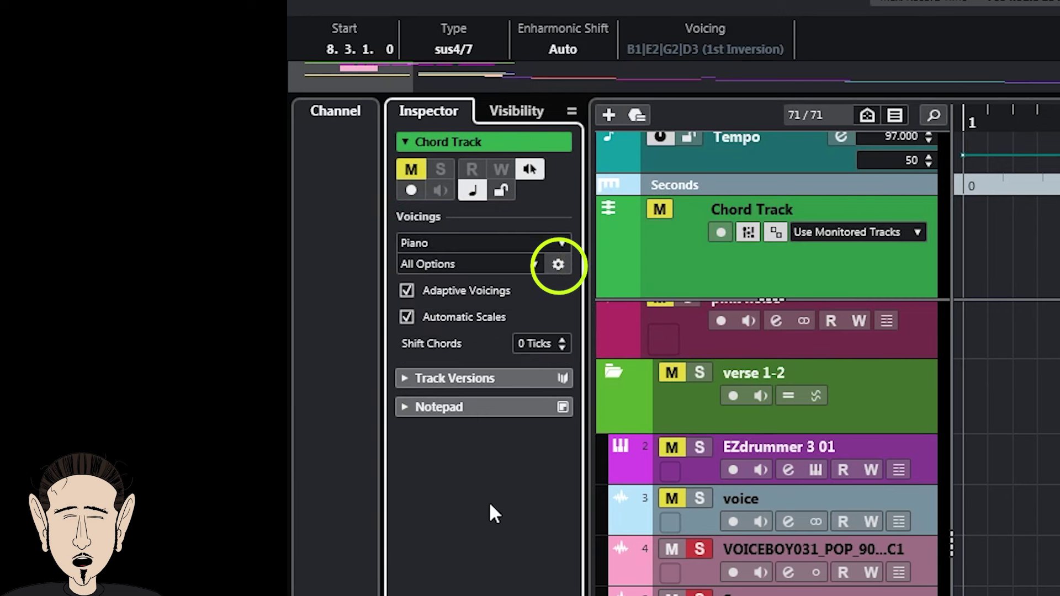
left_click(556, 266)
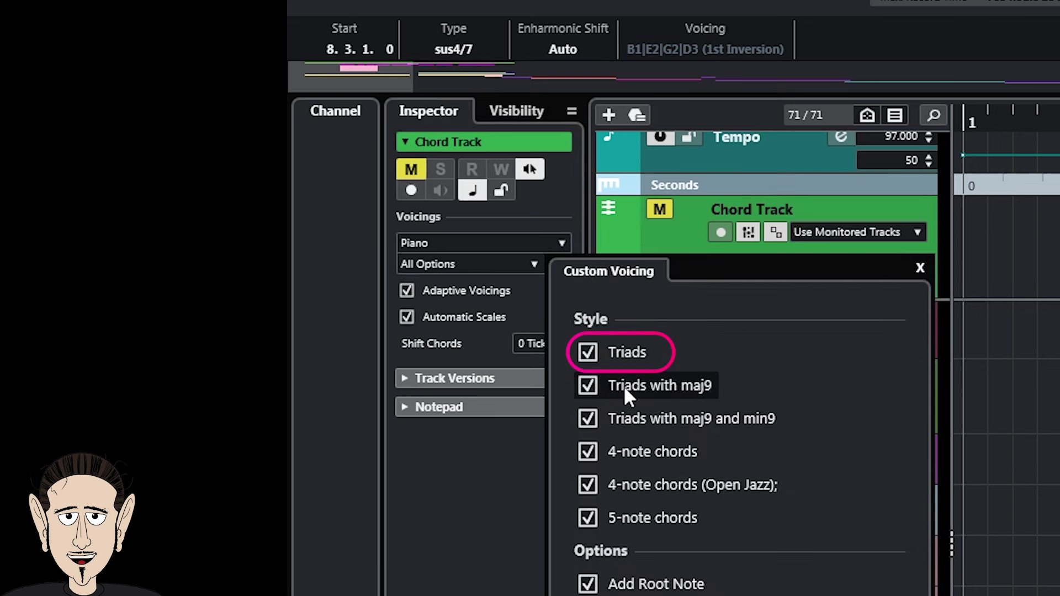
left_click(592, 384)
left_click(588, 416)
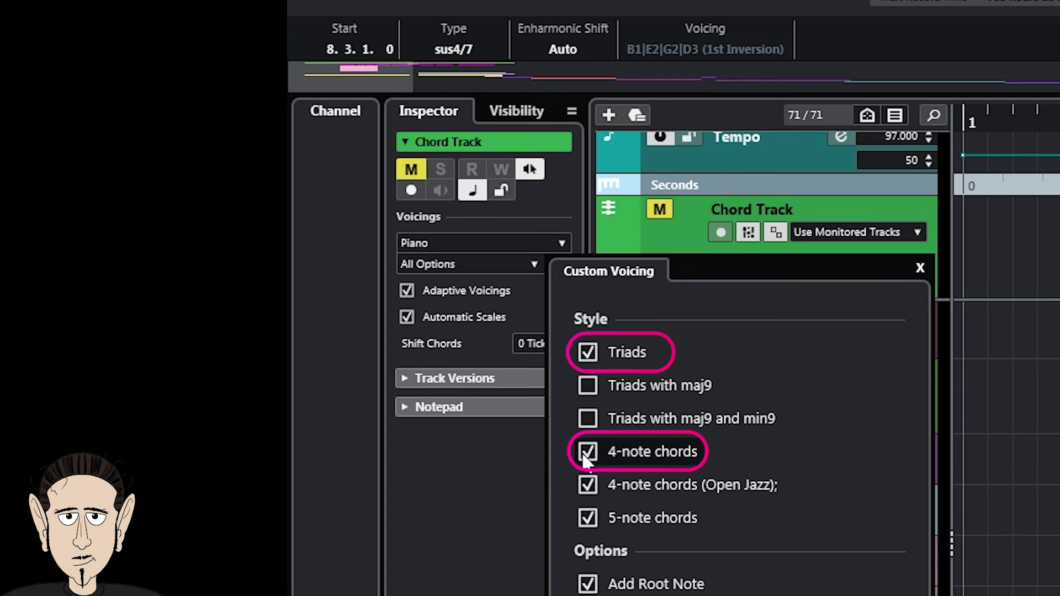
left_click(587, 485)
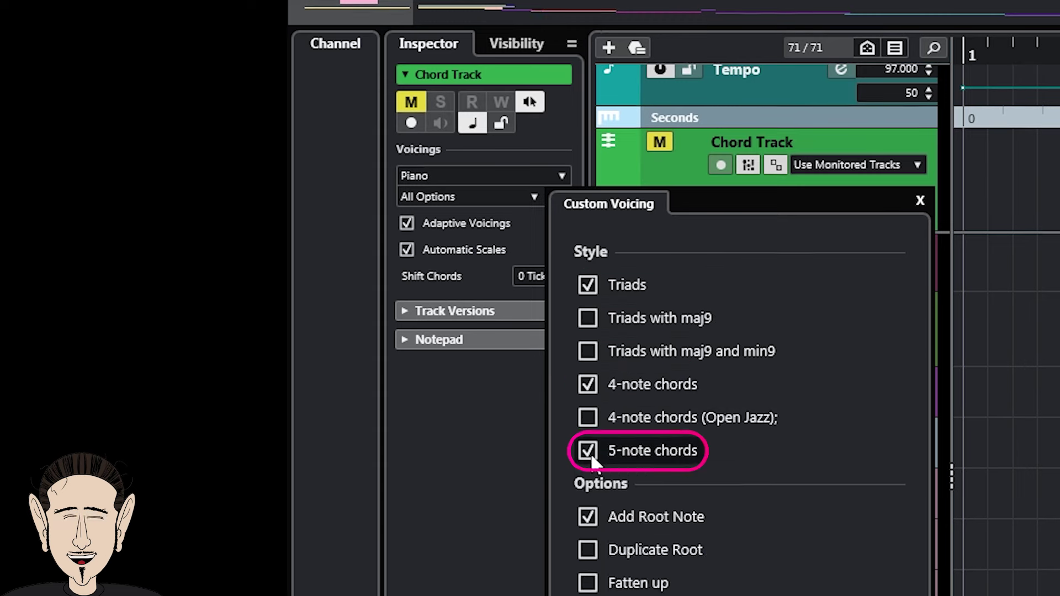
left_click(589, 130)
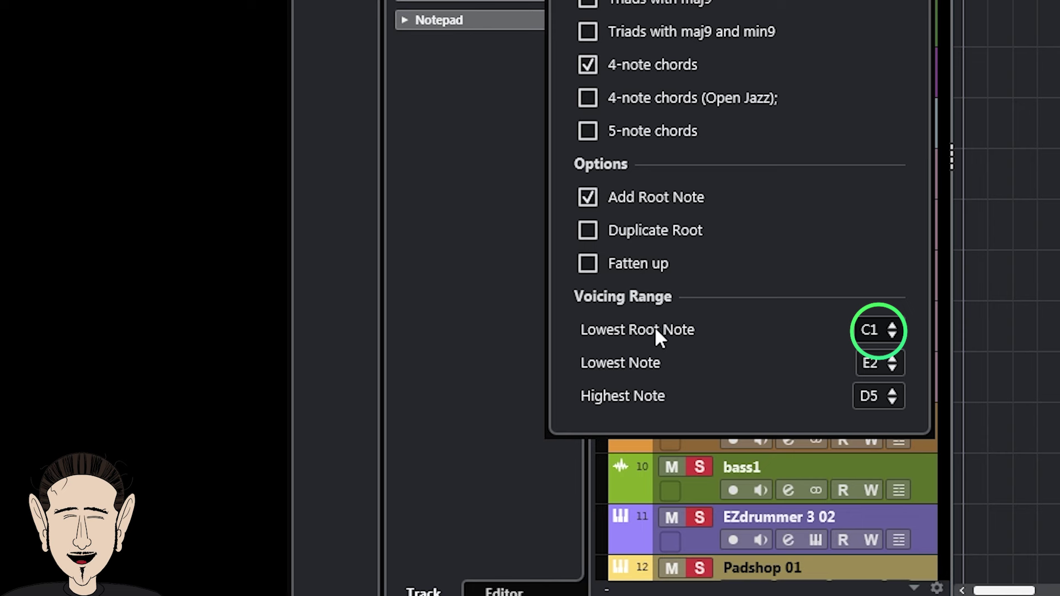
Step: Set the voicing range's Lowest Root Note to C2 and Highest Note to C6, and audition the loop
double_click(889, 328)
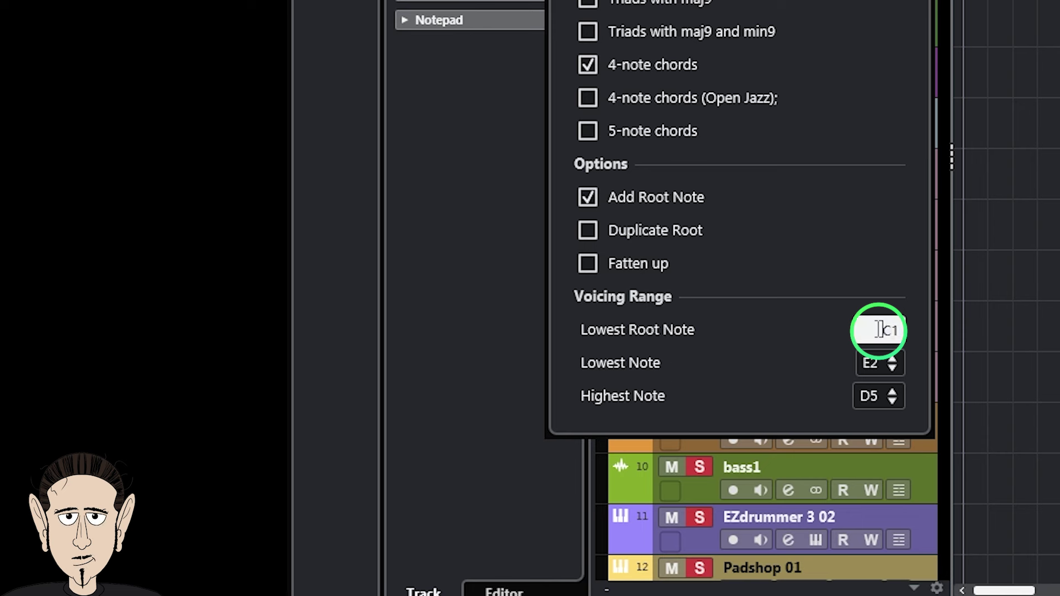
type("C2")
key("Return")
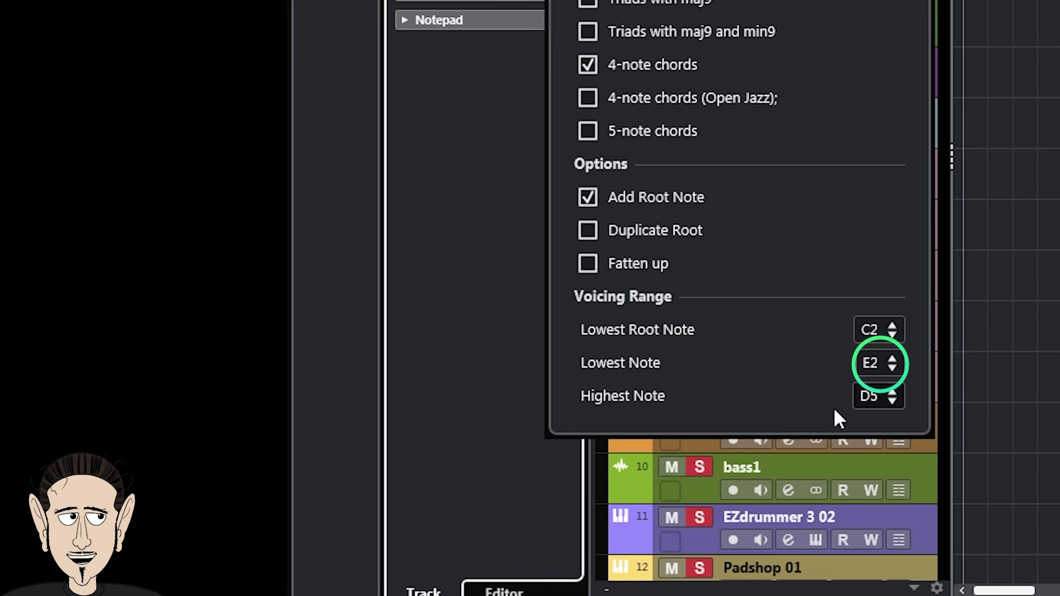
double_click(875, 363)
left_click(885, 363)
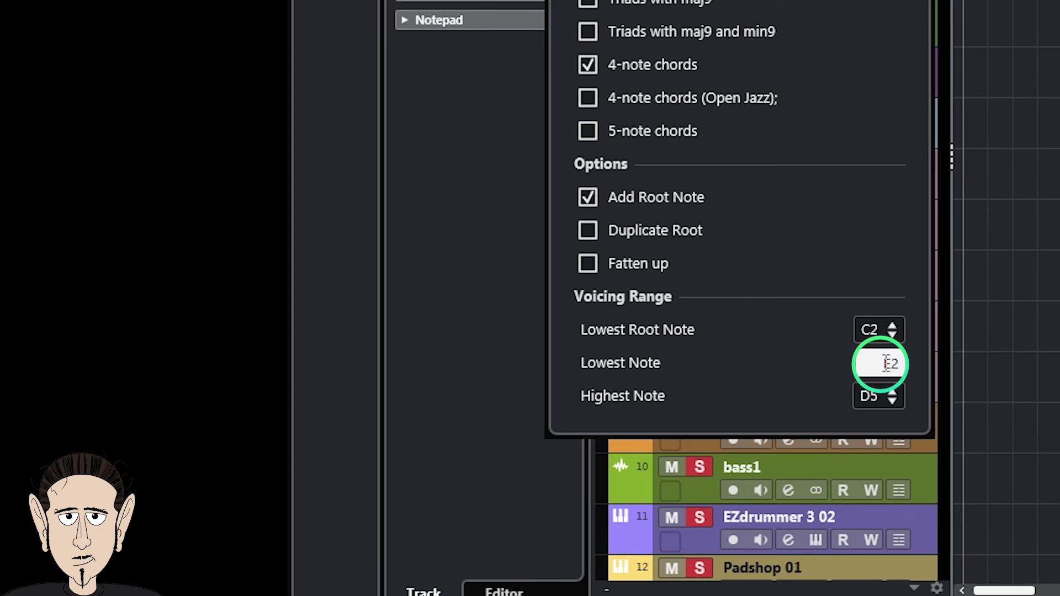
double_click(870, 398)
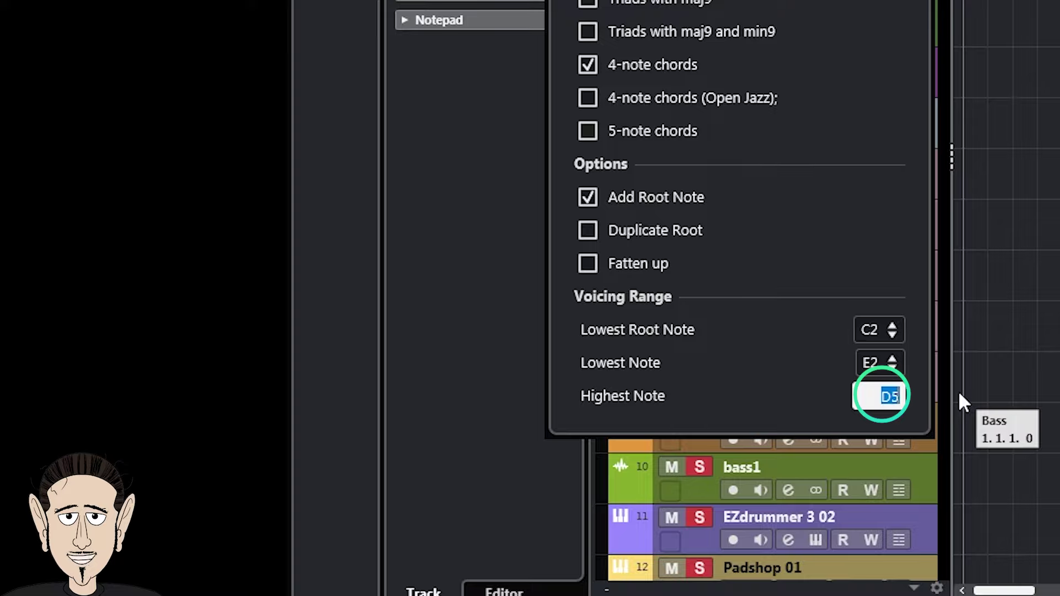
type("c6")
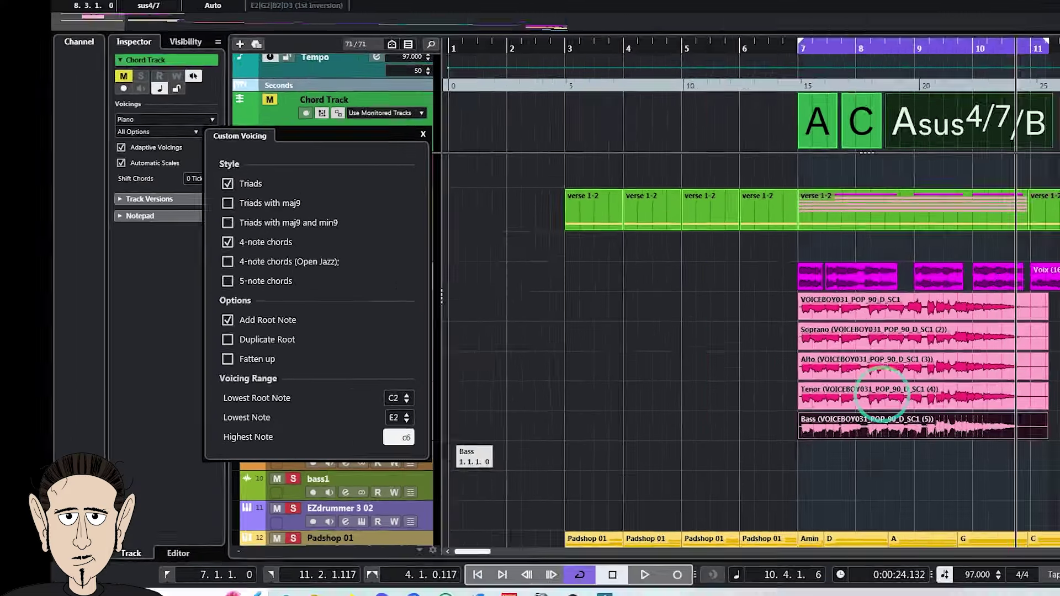
left_click(505, 563)
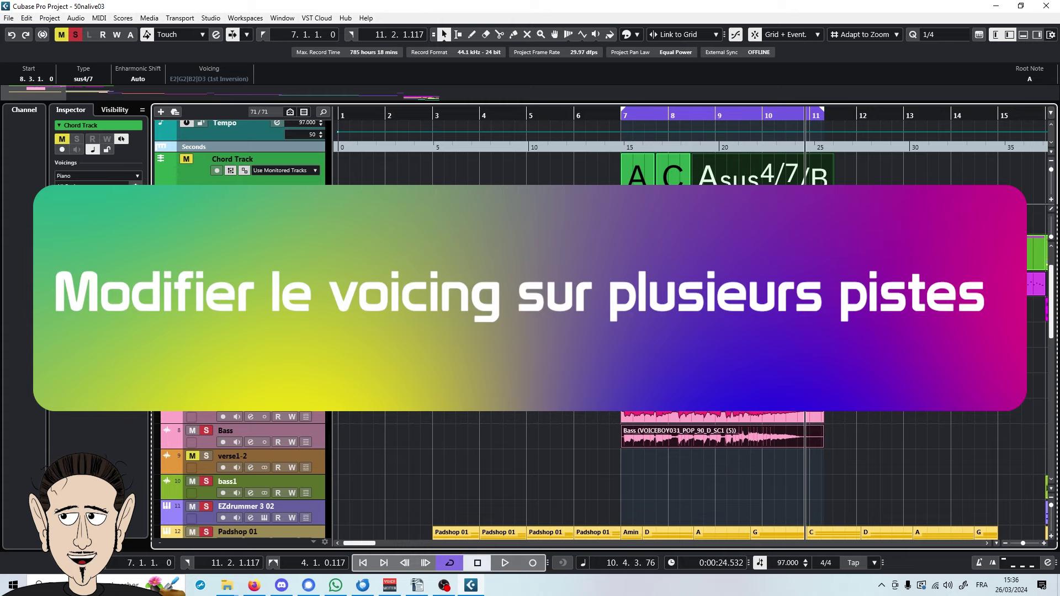
Step: Make sure the Soprano track's inspector is set up to include the Chords section, and expand that section
left_click(204, 365)
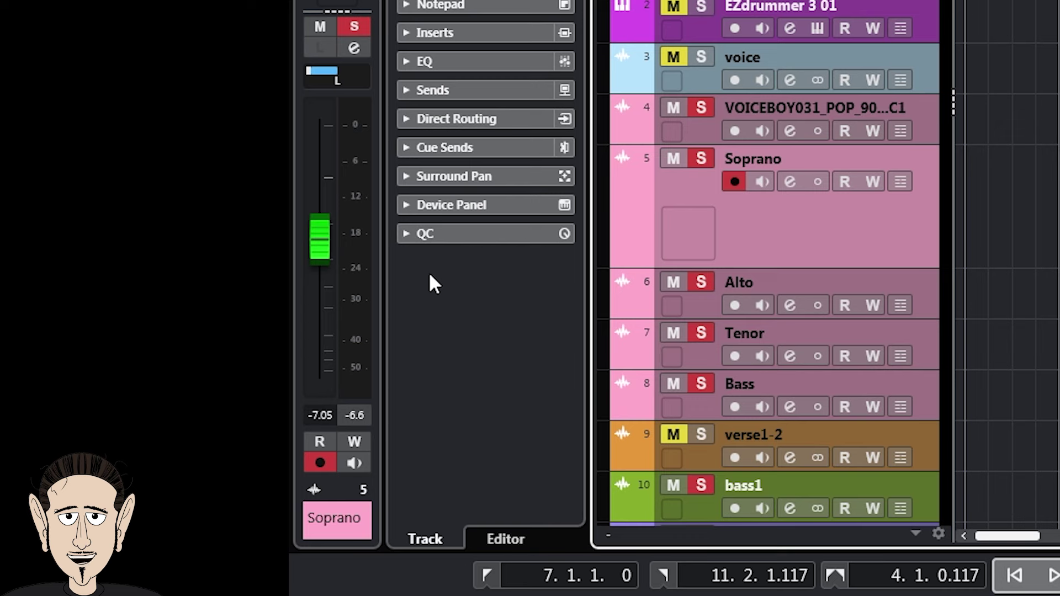
right_click(430, 526)
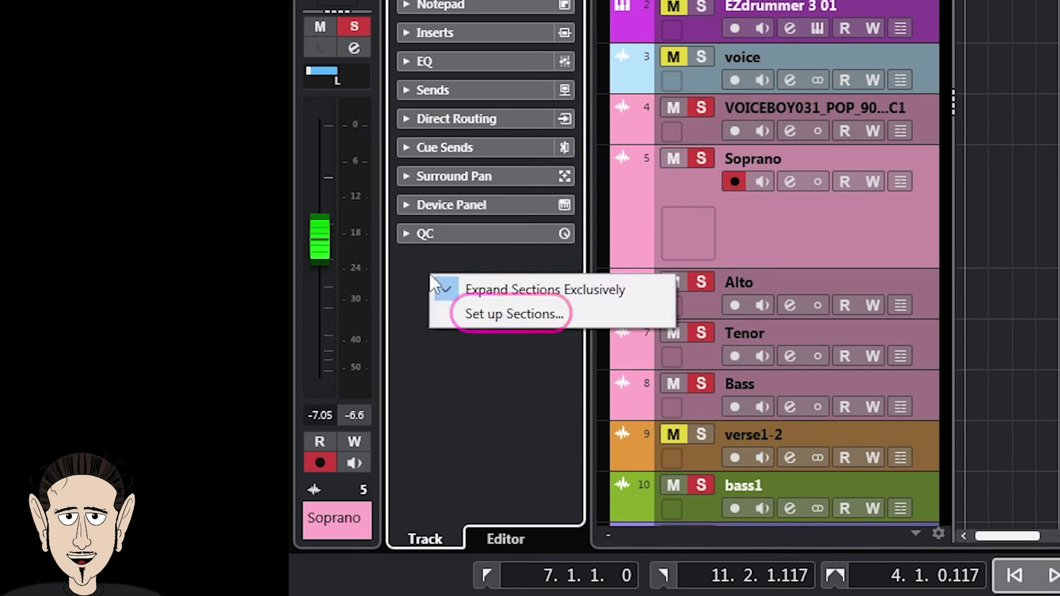
left_click(486, 310)
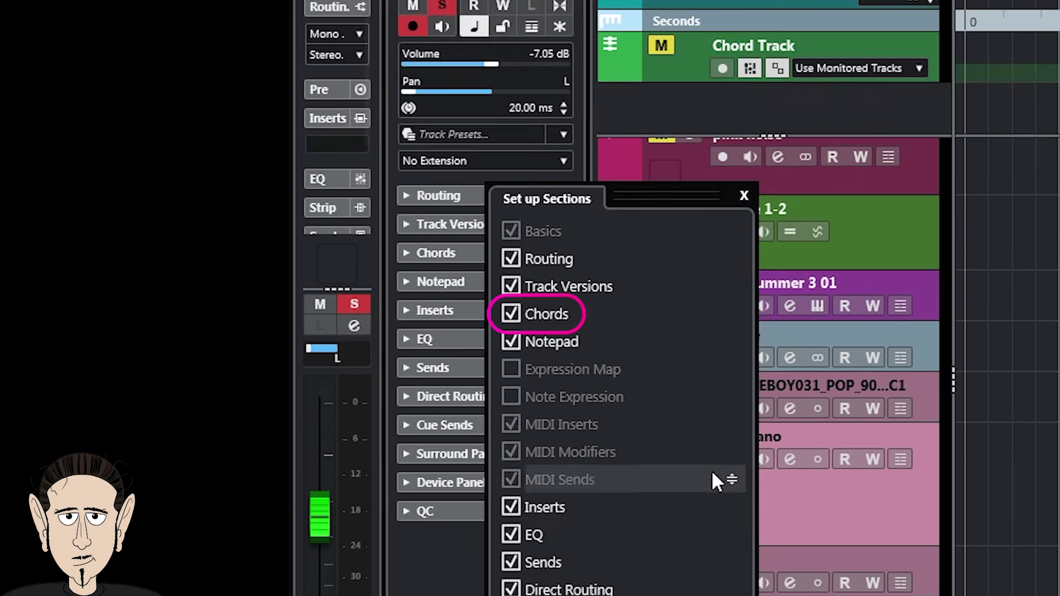
left_click(399, 253)
left_click(411, 254)
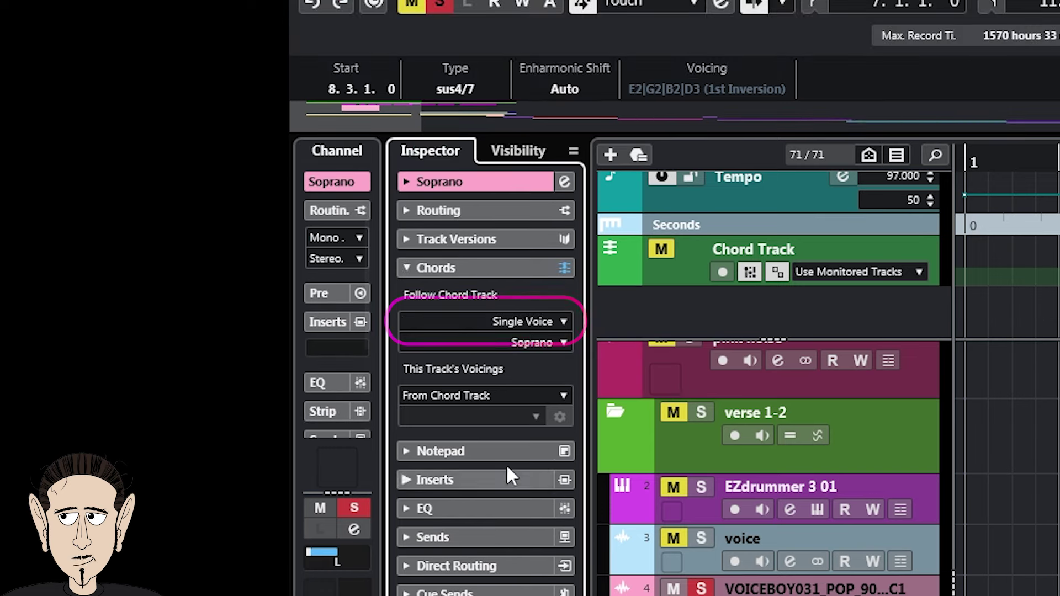
Step: Examine the Follow Chord Track modes and single-voice options available for the Soprano track
left_click(562, 323)
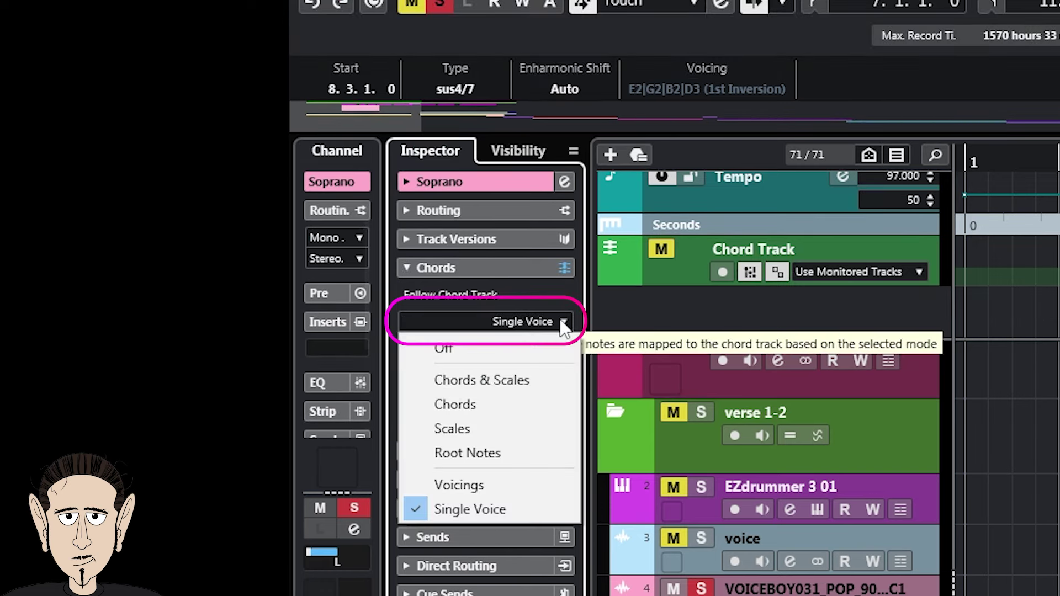
left_click(562, 326)
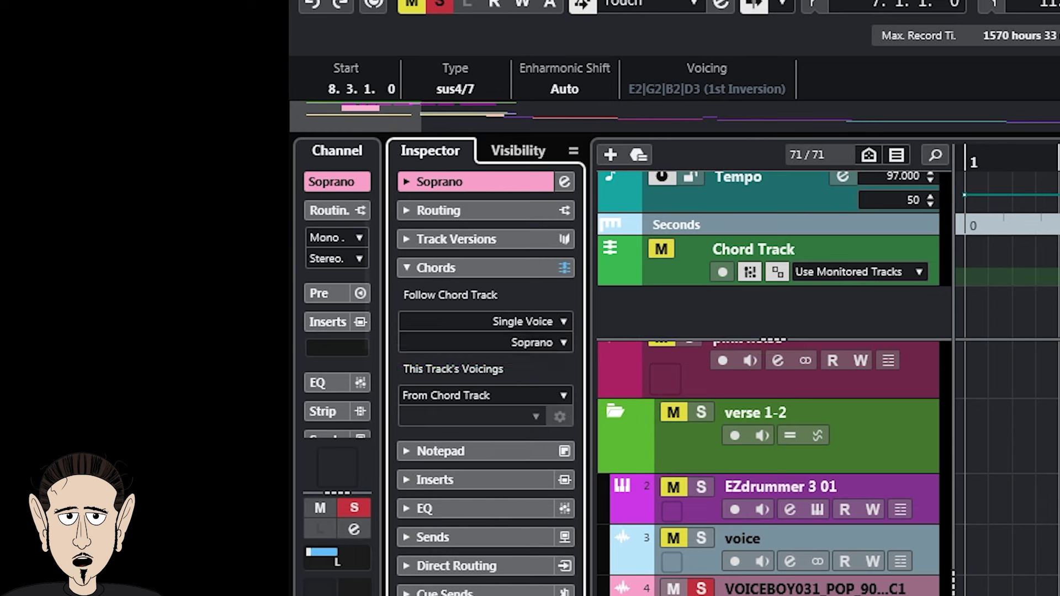
left_click(561, 342)
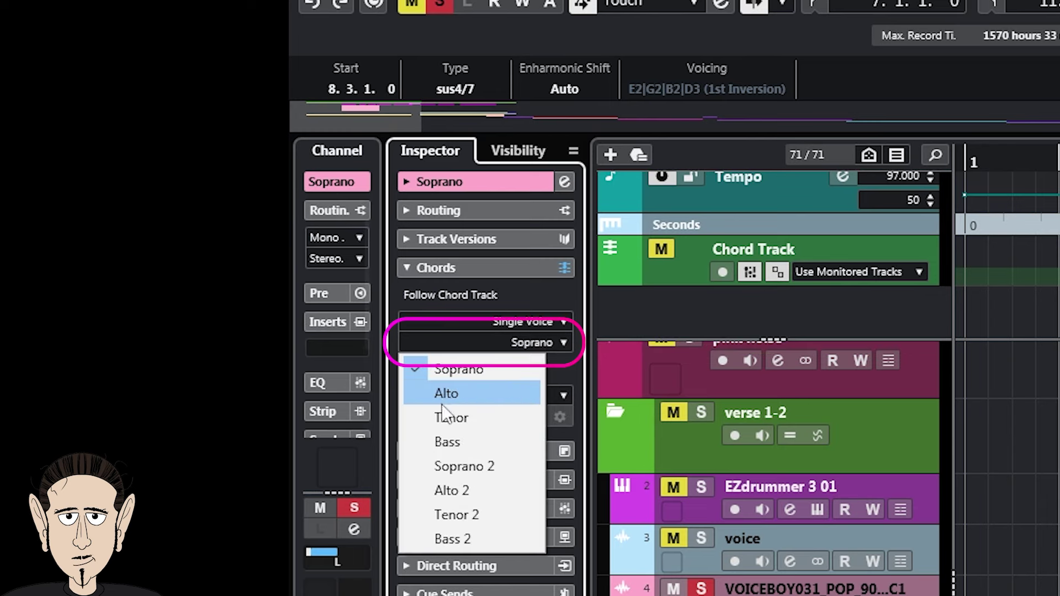
left_click(559, 529)
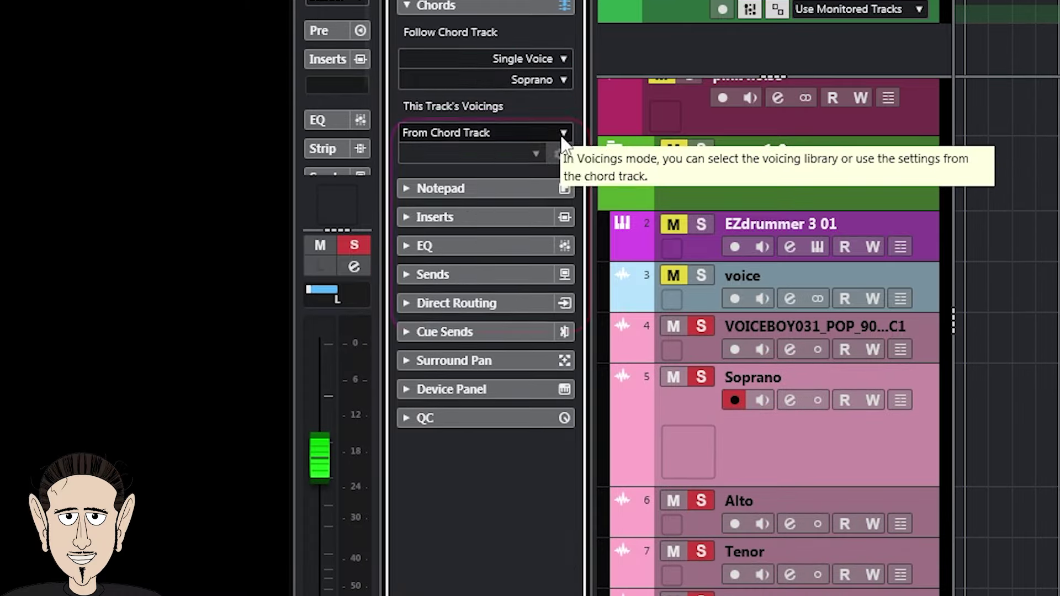
Step: Set the Soprano track's own voicings to the Piano library and audition the loop
left_click(563, 396)
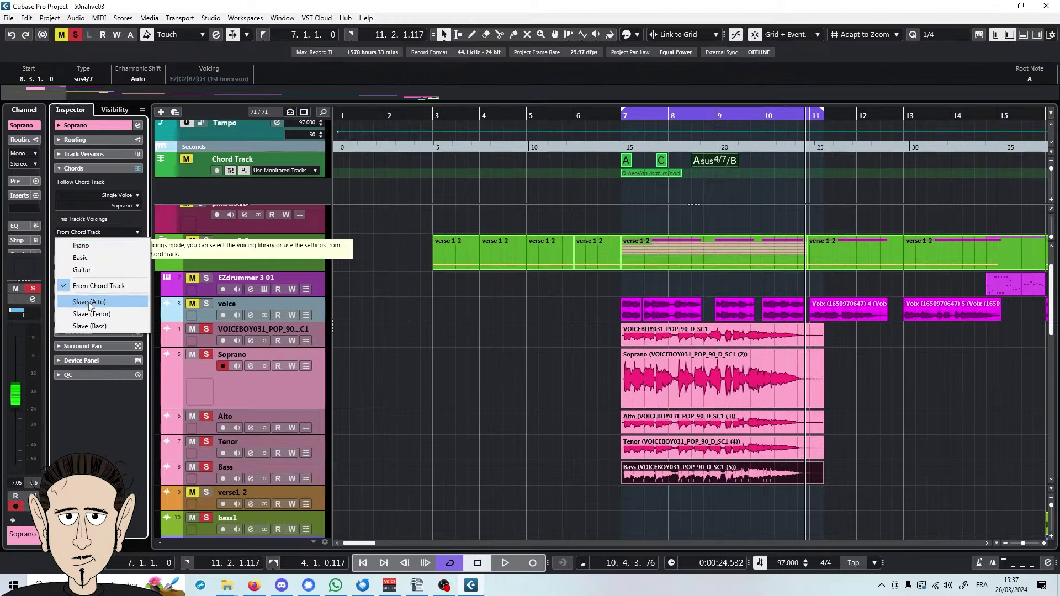
left_click(81, 245)
left_click(504, 563)
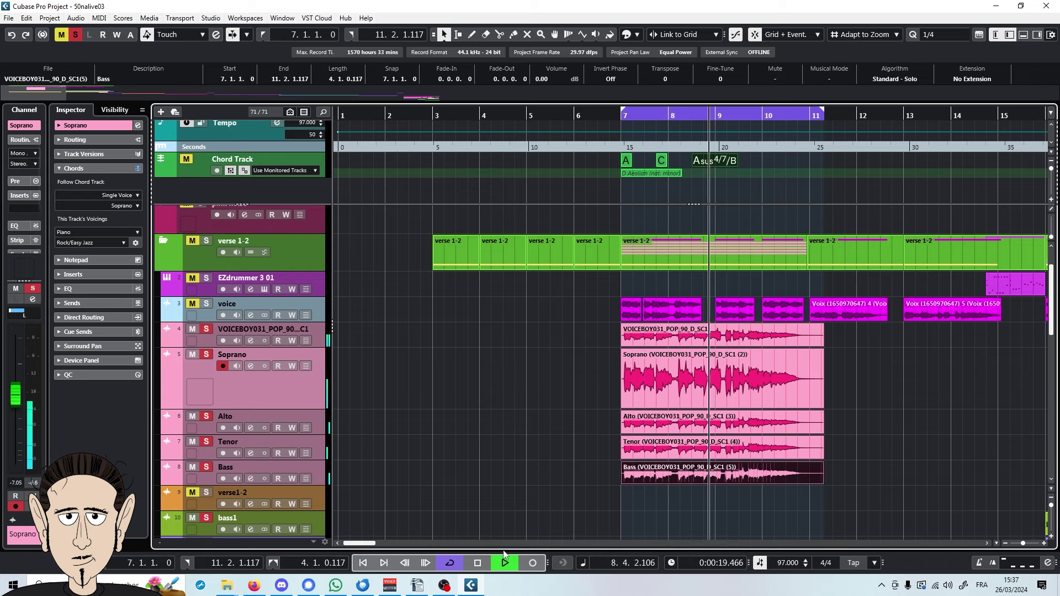
left_click(478, 564)
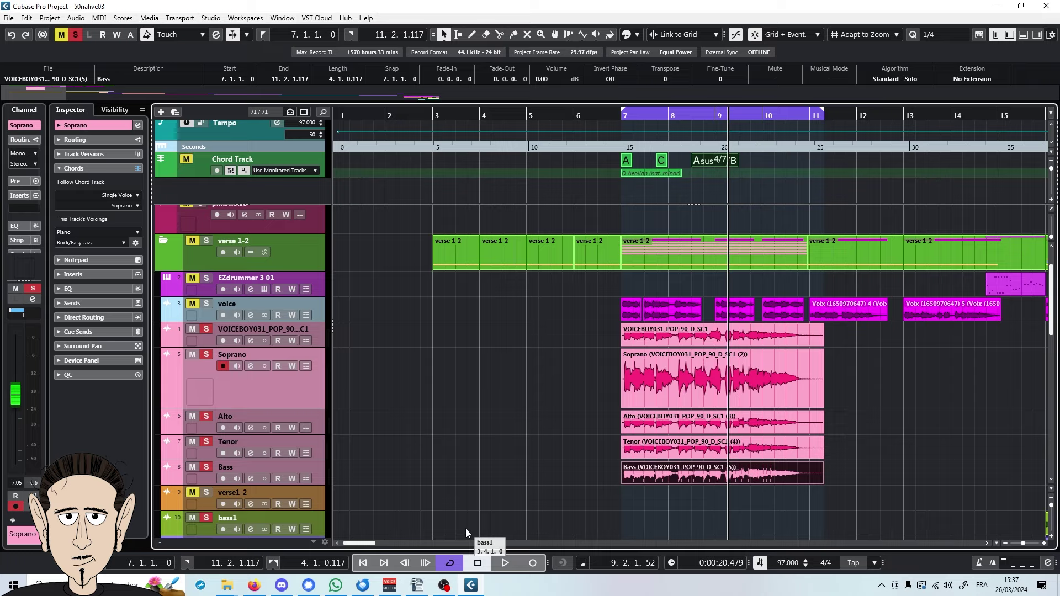
Step: Duplicate the Alto track and solo the lead vocal together with all harmony tracks
right_click(250, 415)
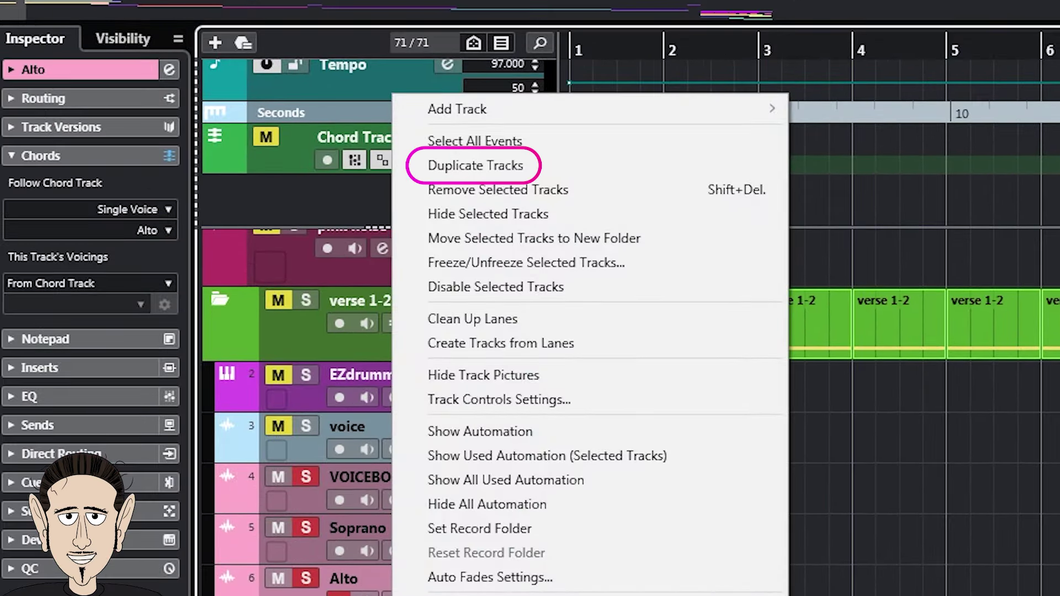
left_click(559, 163)
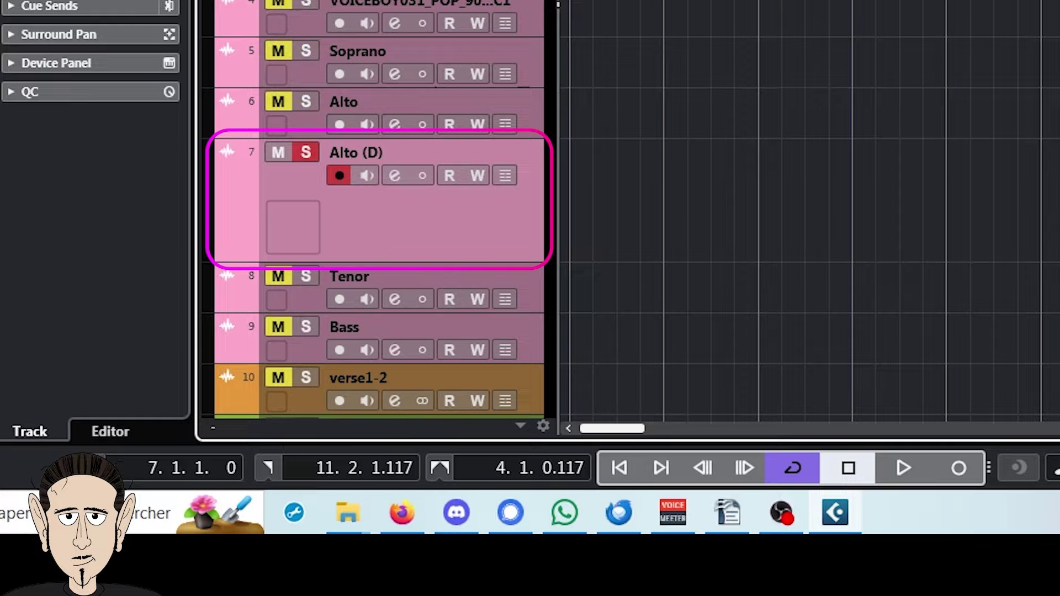
left_click_drag(306, 3, 305, 327)
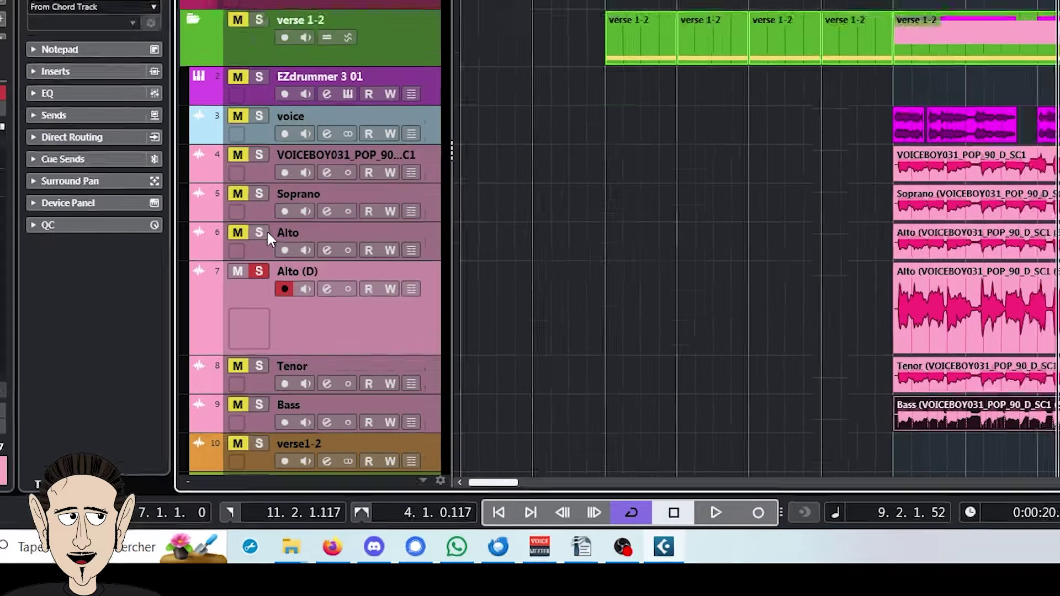
left_click(291, 412)
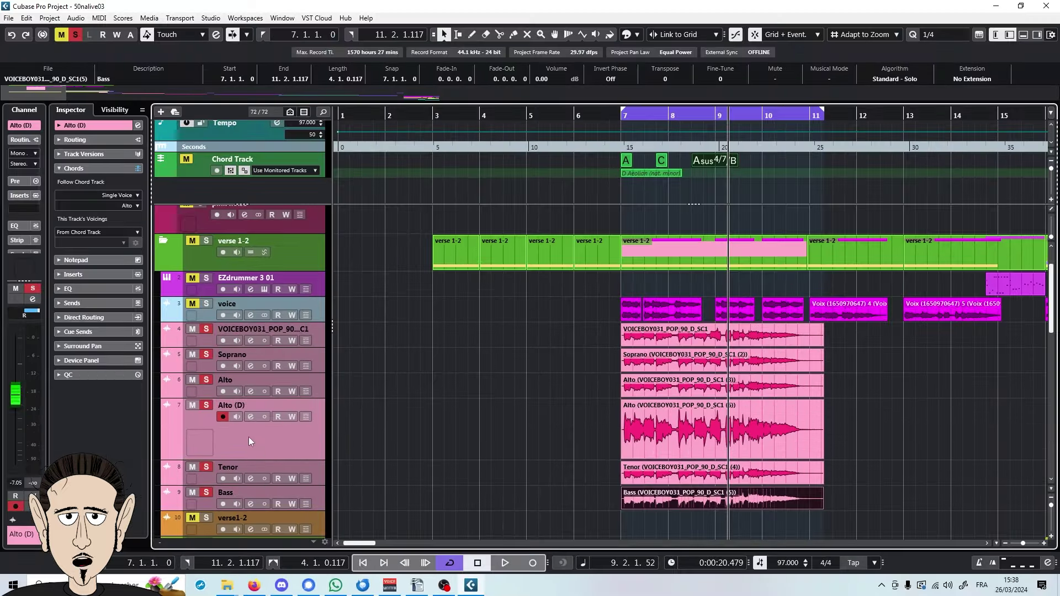
Step: Pan the duplicated Alto (D) channel to the left and set its followed single voice to Alto 2
key("F3")
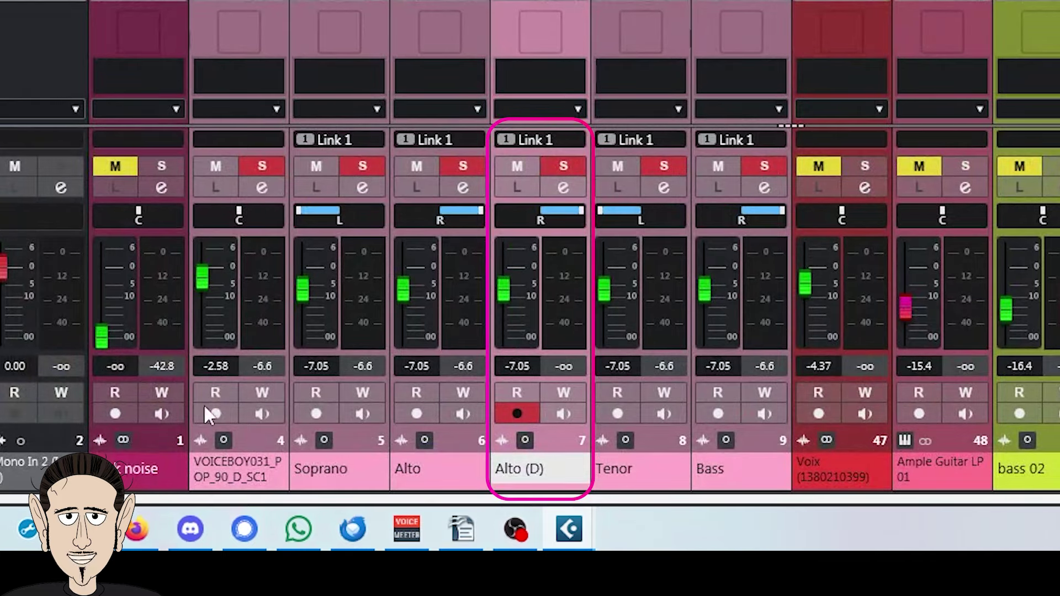
left_click_drag(576, 207, 535, 207)
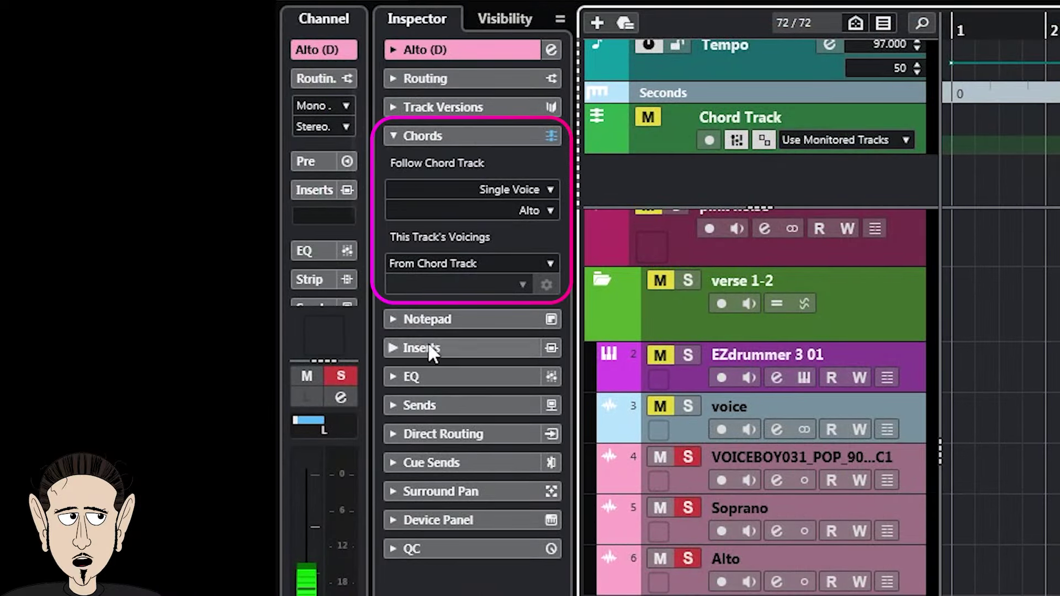
left_click(548, 211)
left_click(442, 358)
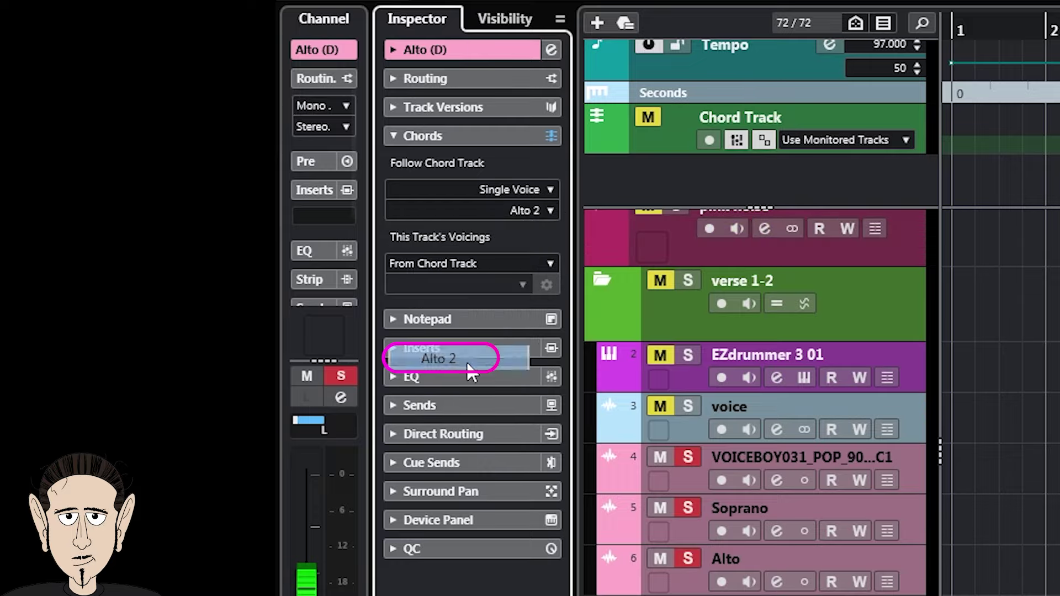
Step: Switch the Alto (D) track's Follow Chord Track mode to Chords & Scales and audition the loop
left_click(548, 189)
left_click(458, 246)
left_click(605, 118)
left_click(505, 563)
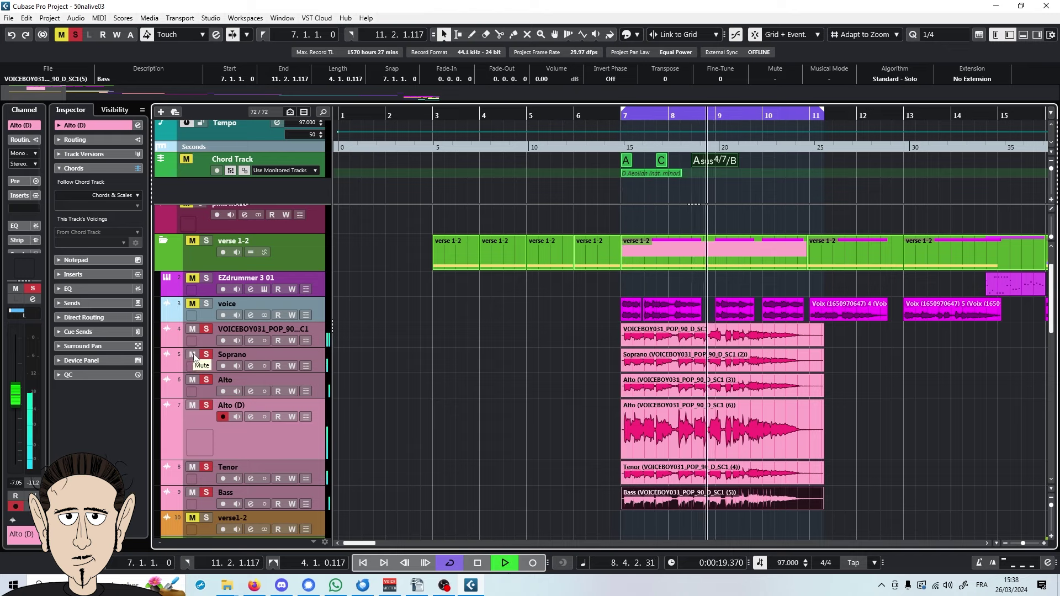
left_click(477, 563)
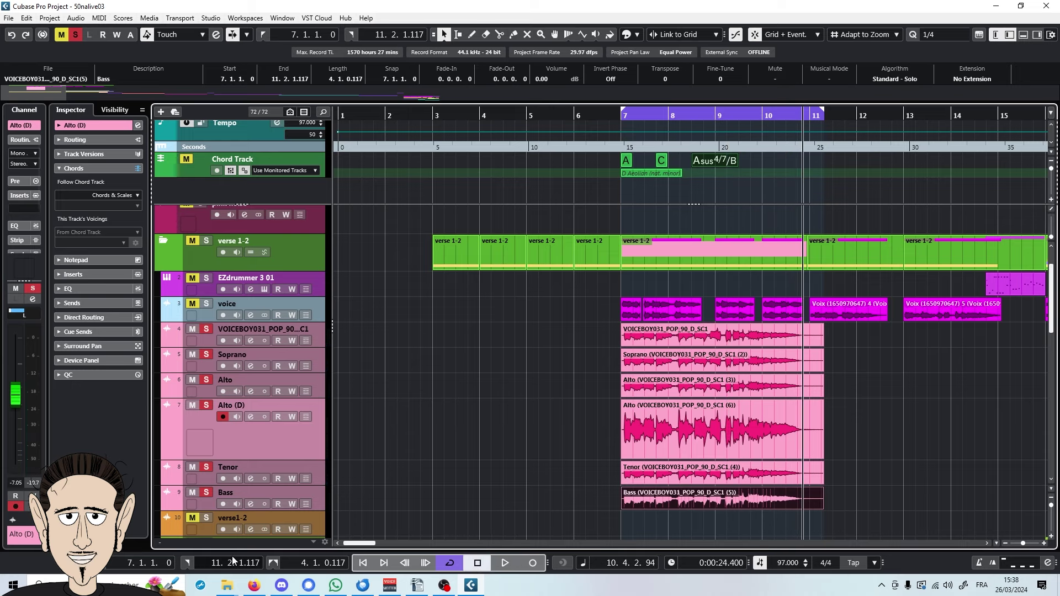